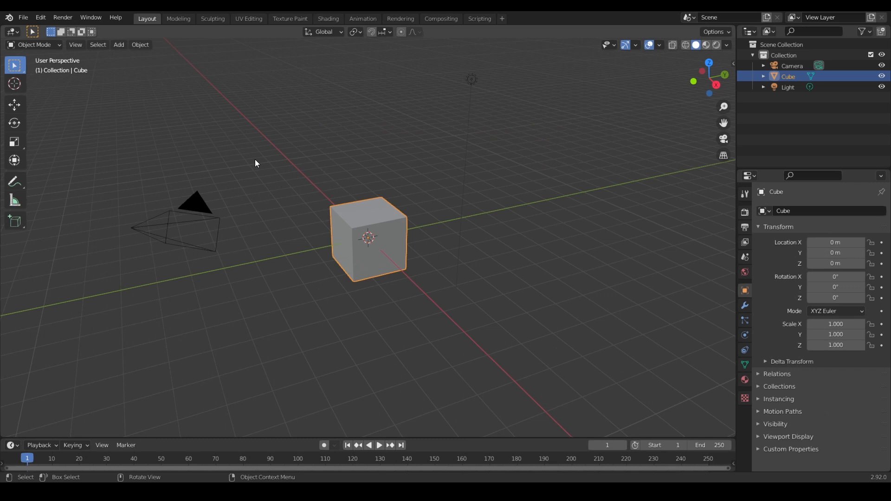
- Save the scene as a new file named Soucoupe Volante.blend
click(23, 18)
click(40, 88)
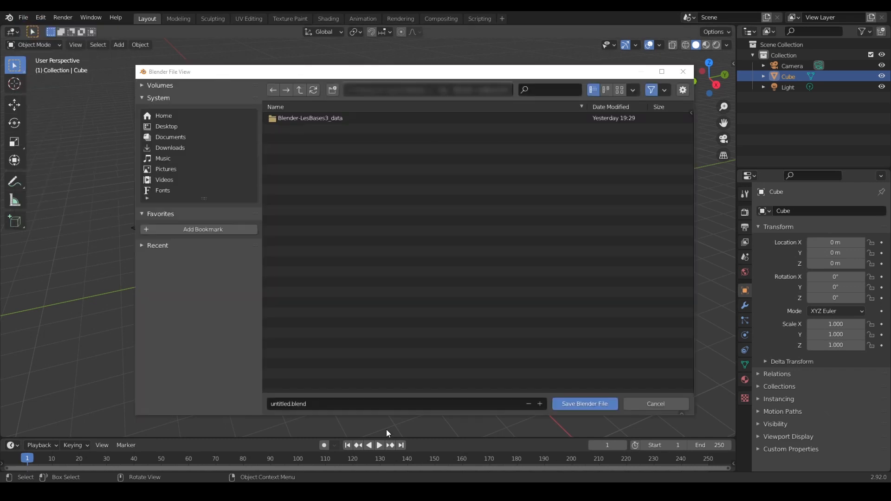
double_click(278, 404)
text(Soucoupe Volant)
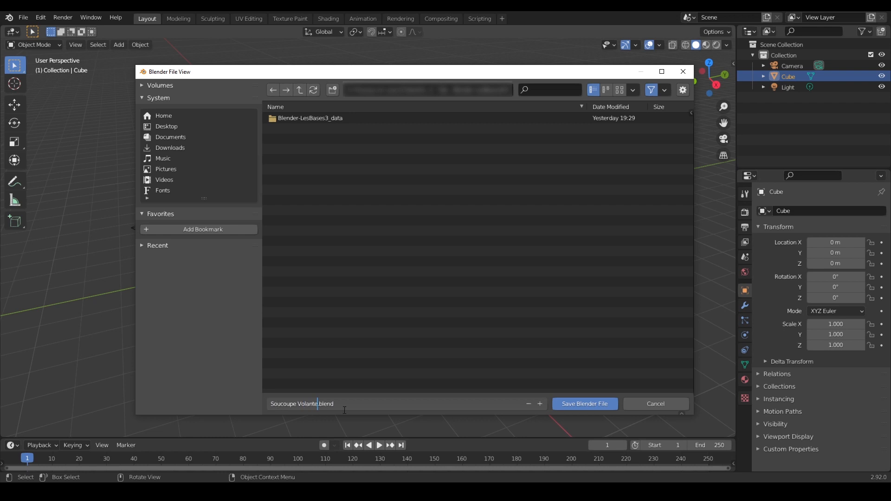
key(Return)
click(586, 404)
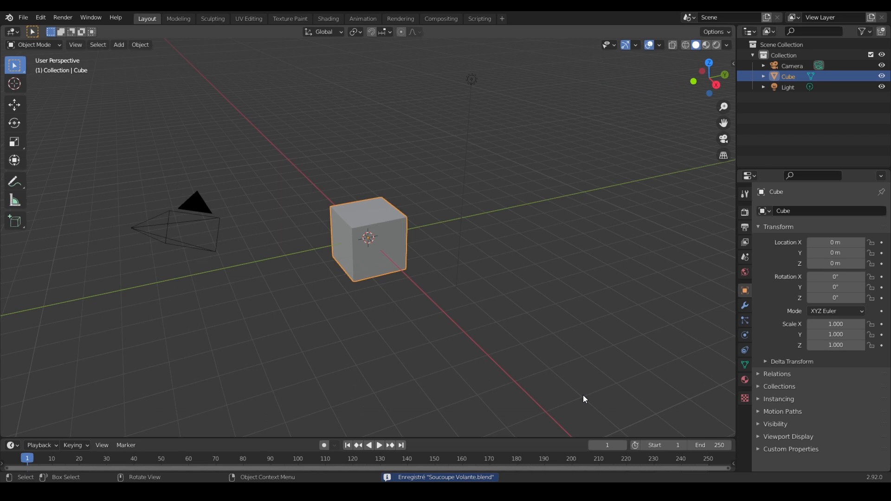
- Delete the default cube and add a UV sphere mesh in its place
key(x)
click(379, 214)
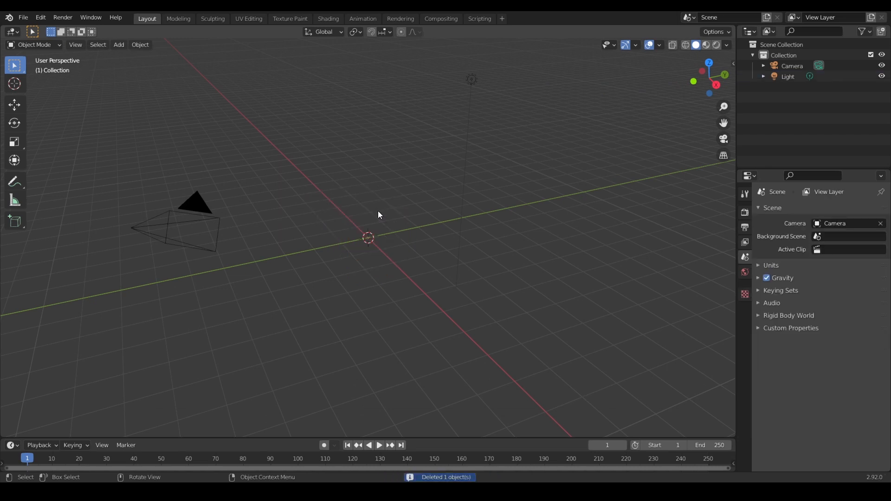
click(118, 45)
mouse_move(183, 57)
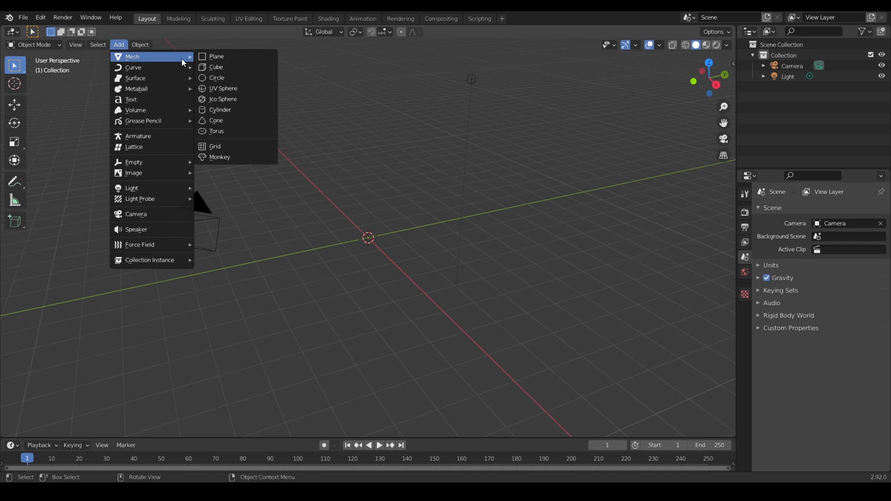
click(214, 90)
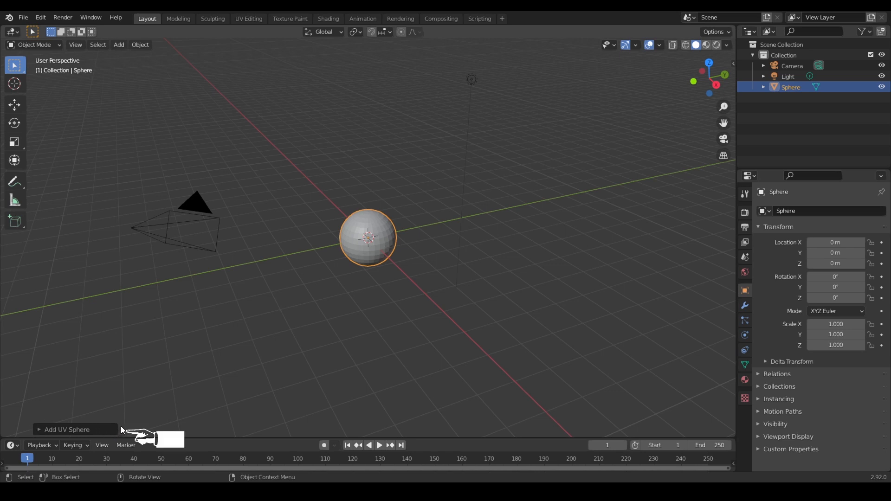
- Expand and collapse the new UV sphere's creation settings, and deselect the sphere
click(38, 431)
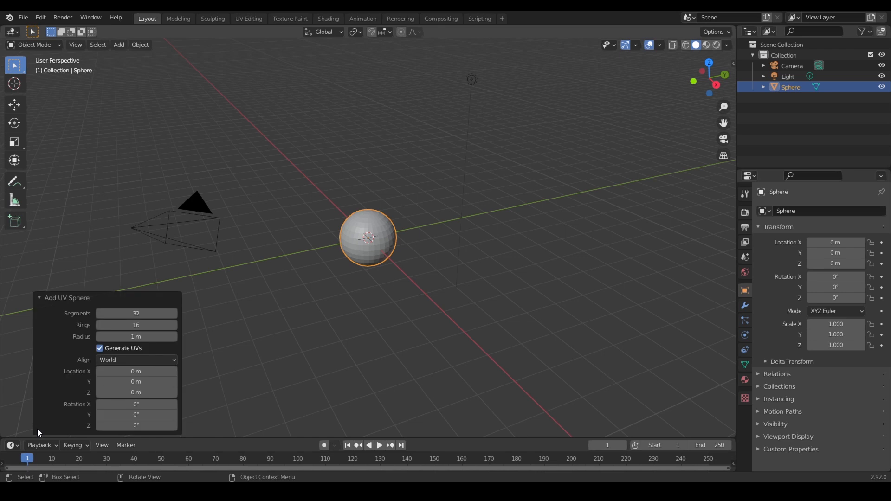
click(39, 302)
click(40, 431)
click(233, 398)
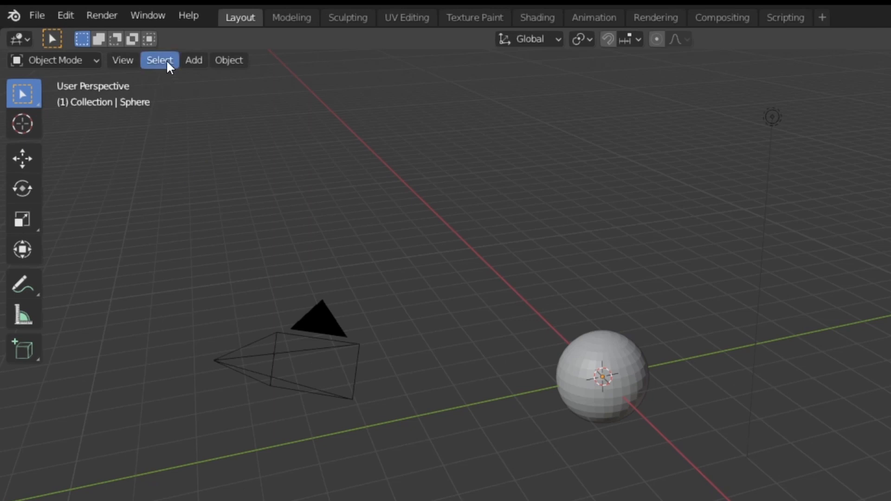
- Adjust the last operation, giving the UV sphere more detail with 26 rings, a 2.02 m radius and an X location of 3.43 m
click(60, 12)
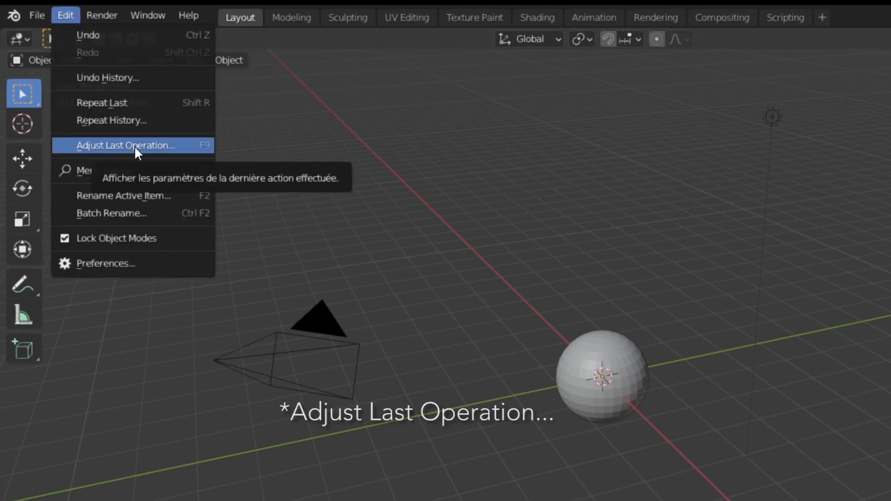
click(181, 145)
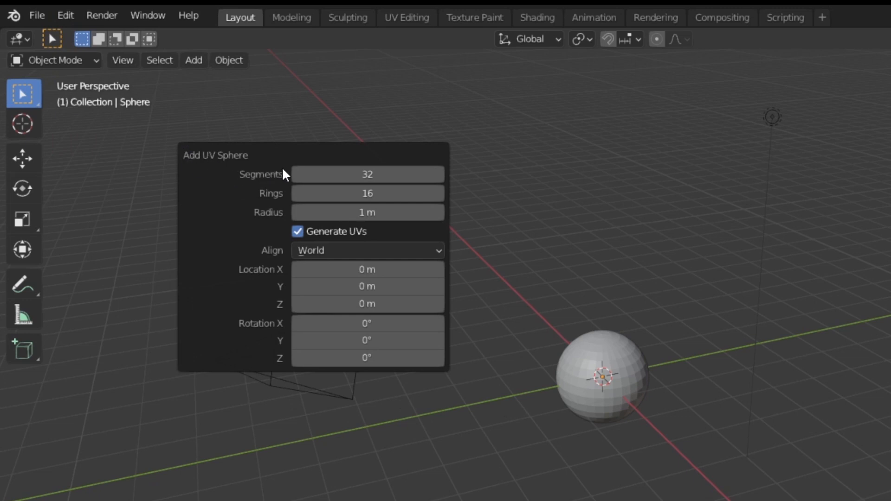
drag(368, 174, 346, 175)
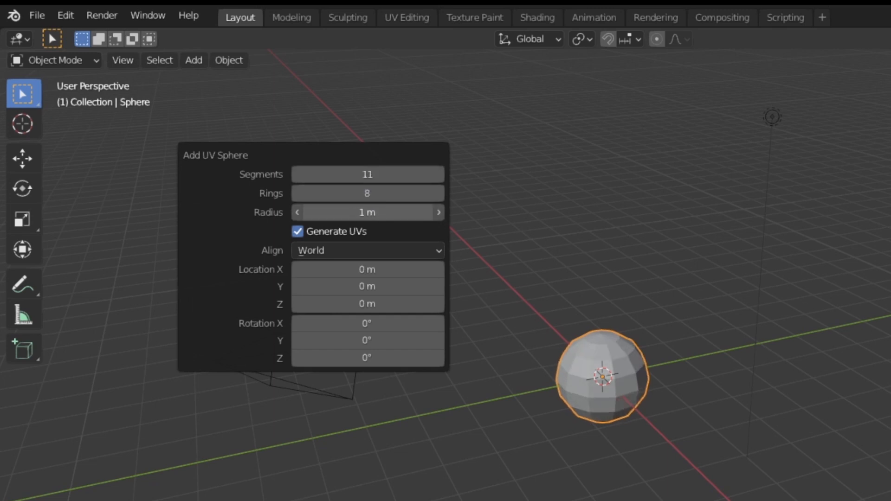
drag(341, 214, 364, 214)
drag(338, 270, 369, 270)
drag(334, 223, 264, 222)
mouse_move(185, 126)
mouse_down()
mouse_move(191, 134)
mouse_move(193, 118)
mouse_up()
click(490, 324)
middle_drag(473, 321, 662, 100)
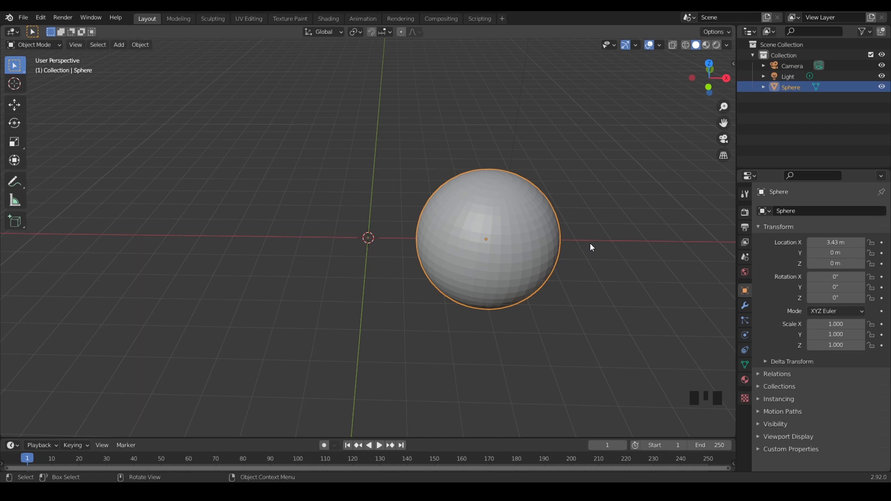
- Move the sphere along the negative X side to about X -7.78 m and scale it up to about 3.78
click(590, 244)
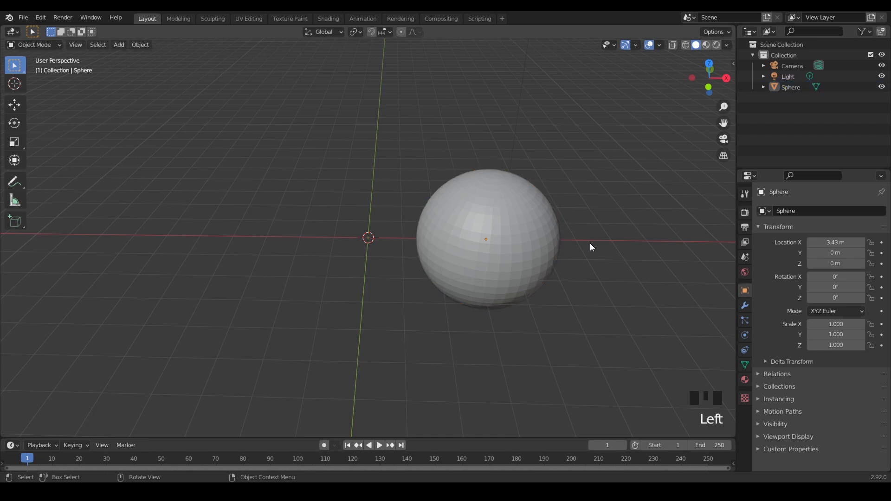
click(518, 242)
key(g)
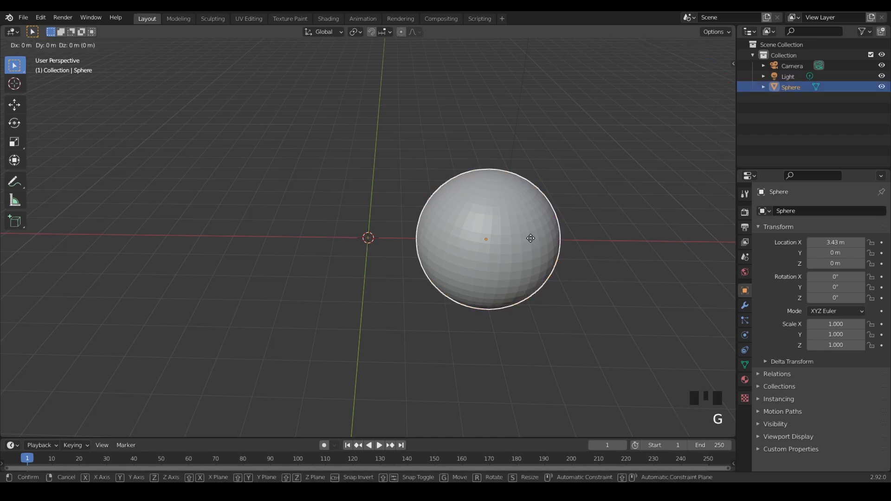
click(145, 242)
key(s)
click(273, 240)
- Move the enlarged sphere farther from the origin, to about X -15.96 m
scroll(305, 243, down, 5)
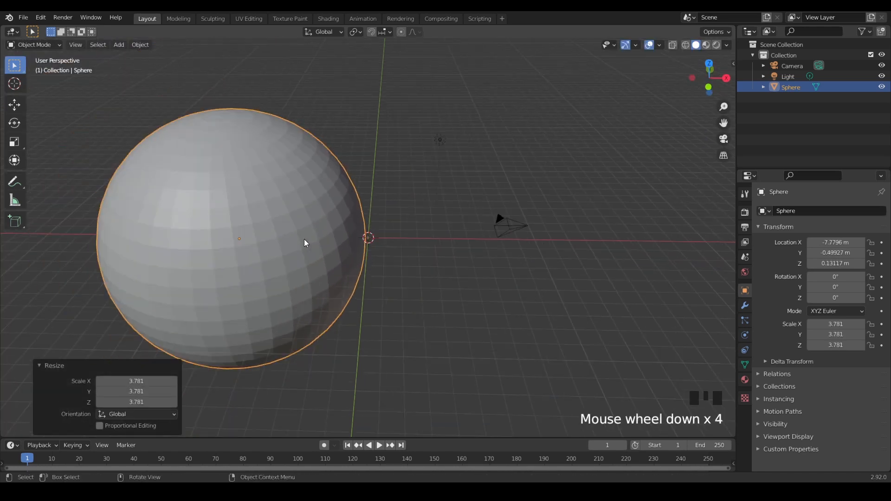
shift+middle_drag(477, 255, 434, 256)
key(g)
click(313, 254)
- Add a second UV sphere at the world origin
shift+middle_drag(362, 257, 246, 79)
scroll(404, 255, up, 5)
click(118, 44)
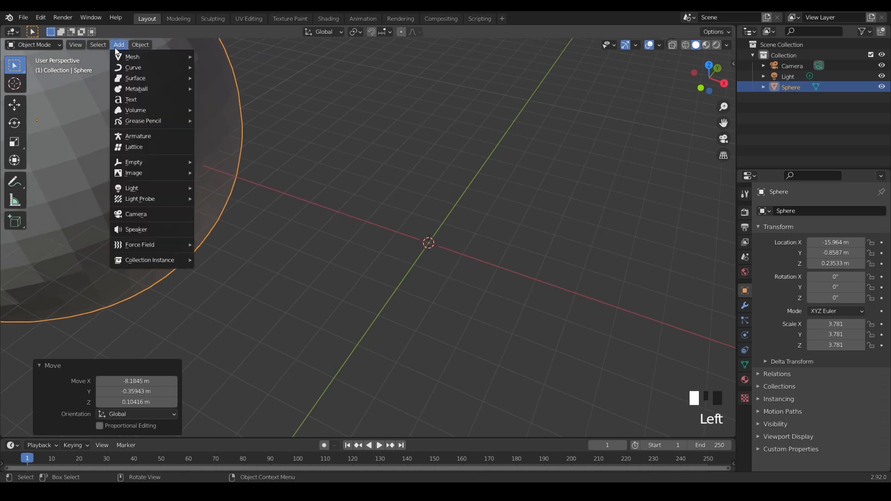
mouse_move(139, 57)
click(239, 92)
- Reset the new sphere's segments, rings and radius to their default values of 32, 16 and 1 m
right_click(139, 312)
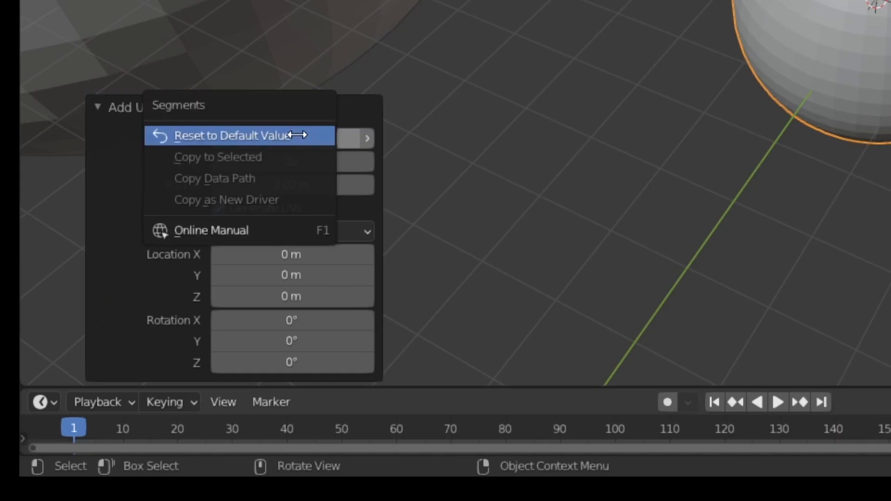
click(140, 314)
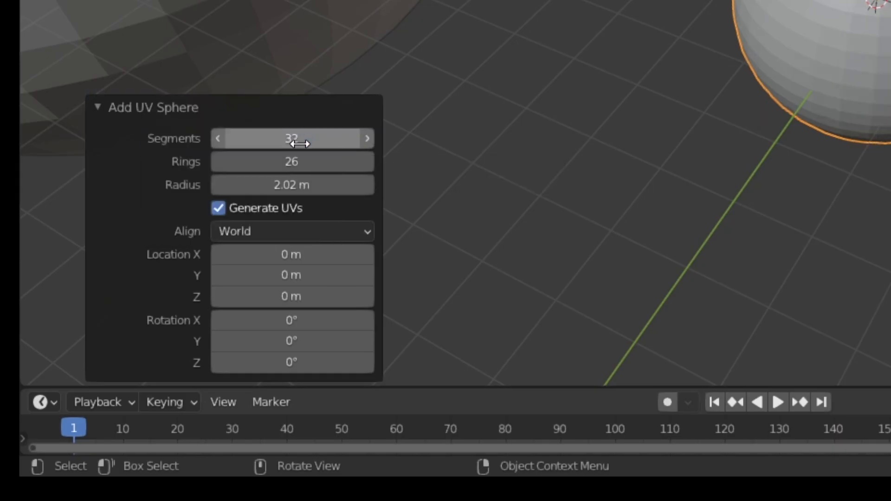
right_click(301, 163)
click(302, 165)
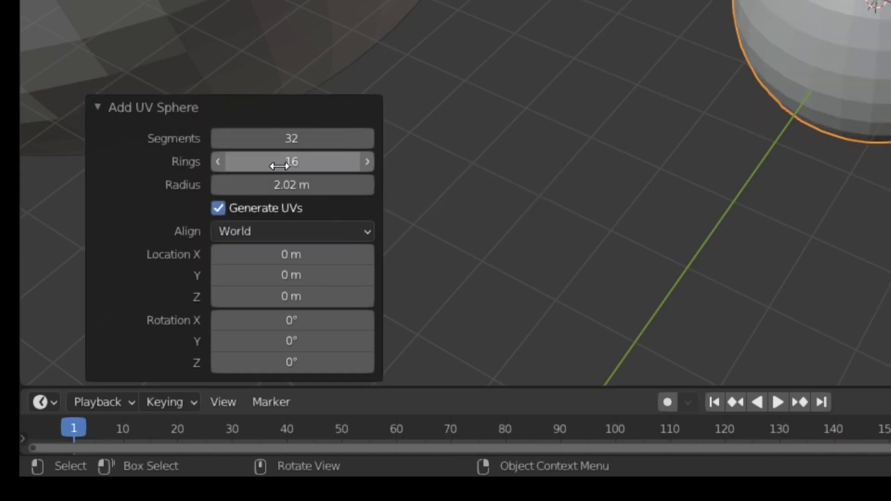
right_click(312, 184)
click(314, 185)
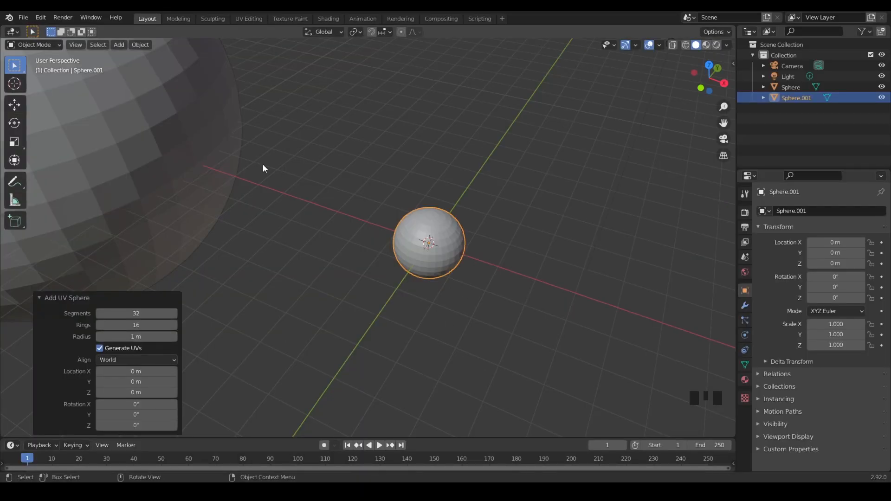
- Switch to the Modeling workspace with the small sphere in Edit Mode
click(179, 19)
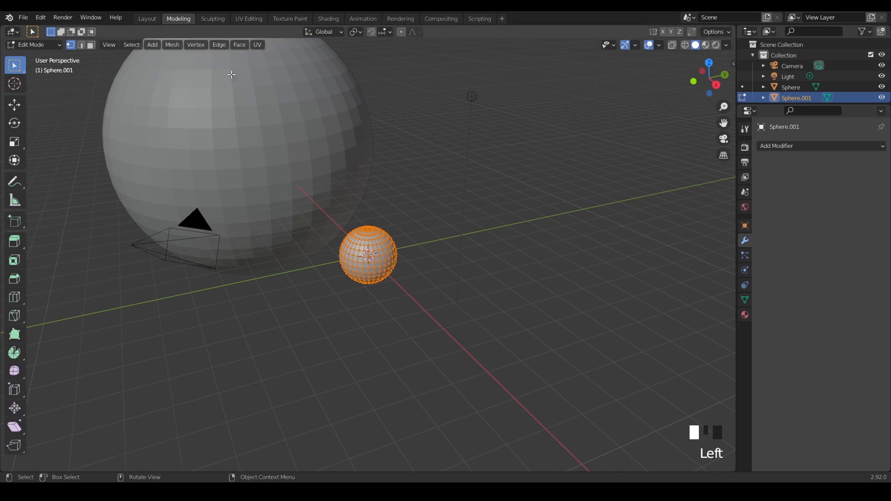
scroll(369, 255, up, 8)
scroll(371, 262, down, 1)
- Try moving the sphere's whole mesh, and a single vertex on its upper part
key(g)
right_click(416, 263)
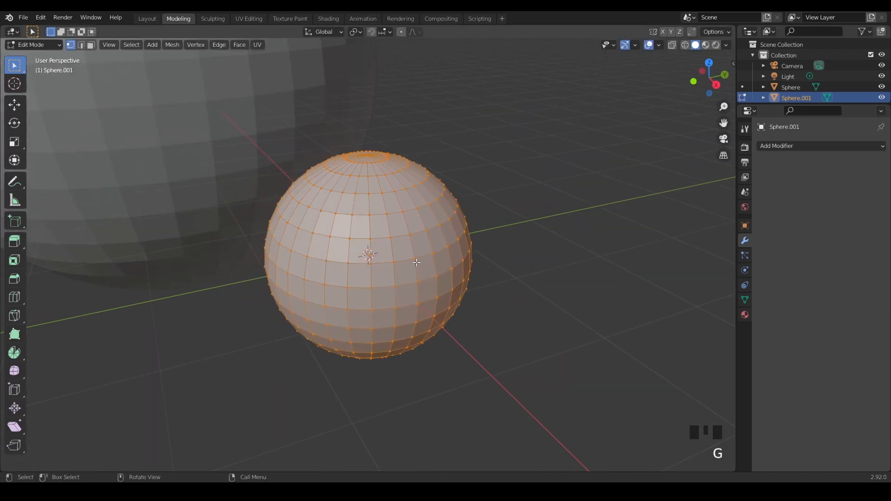
click(423, 183)
key(g)
right_click(485, 152)
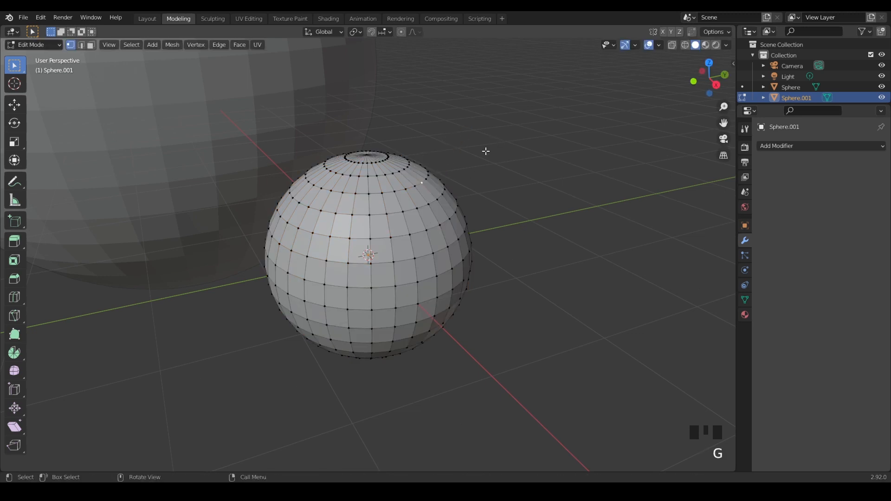
- Select all vertices of the small sphere after trying out deselection and a box selection on its front
key(a)
mouse_move(458, 258)
middle_down()
mouse_move(363, 255)
mouse_move(346, 239)
mouse_move(473, 263)
middle_up()
key(a)
key(a)
click(485, 243)
key(b)
drag(289, 211, 370, 267)
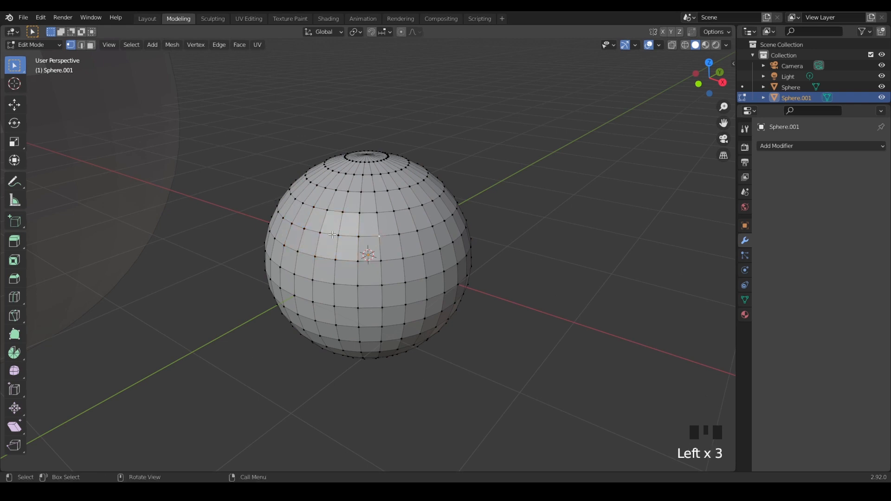
key(a)
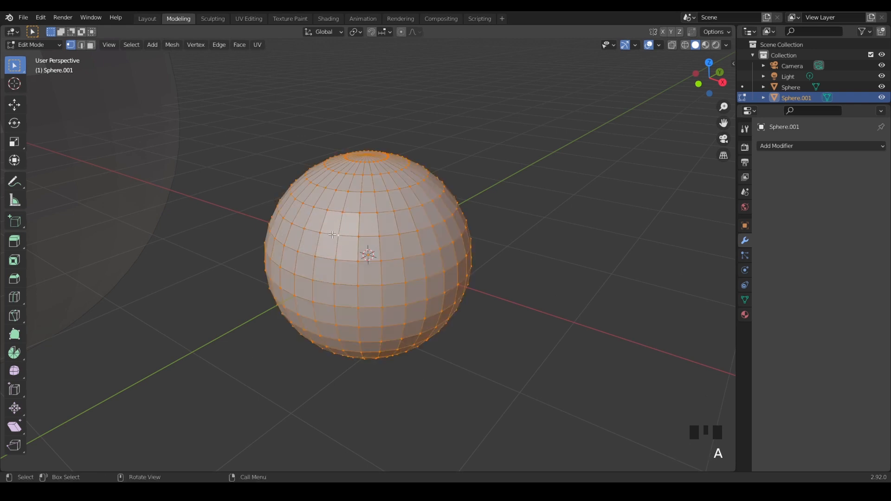
- Try moving the selected mesh, scaling it uniformly and scaling it along the Z axis
key(g)
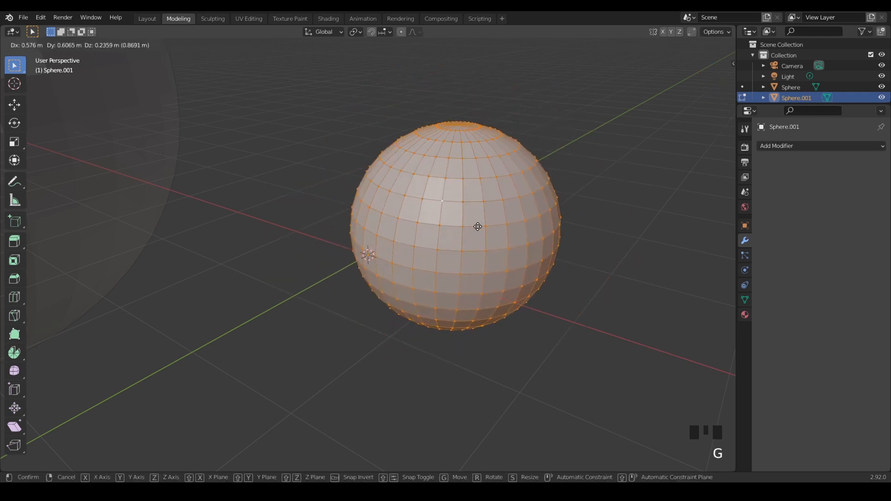
key(s)
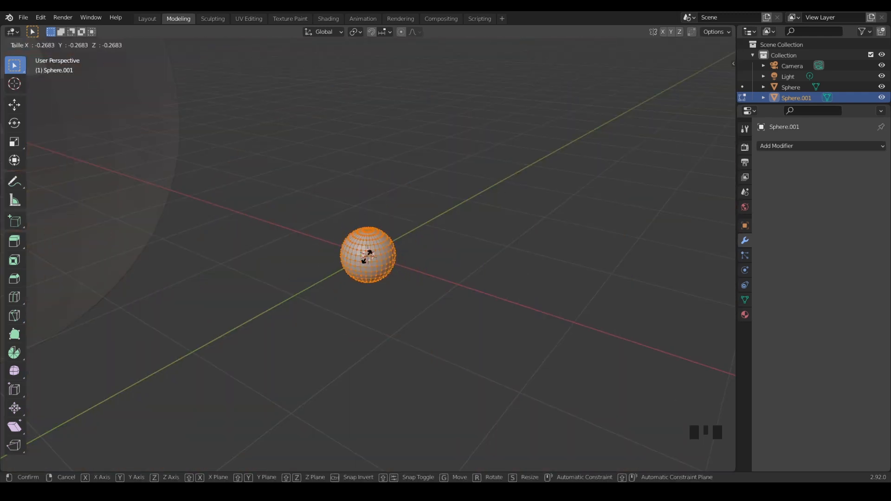
click(406, 279)
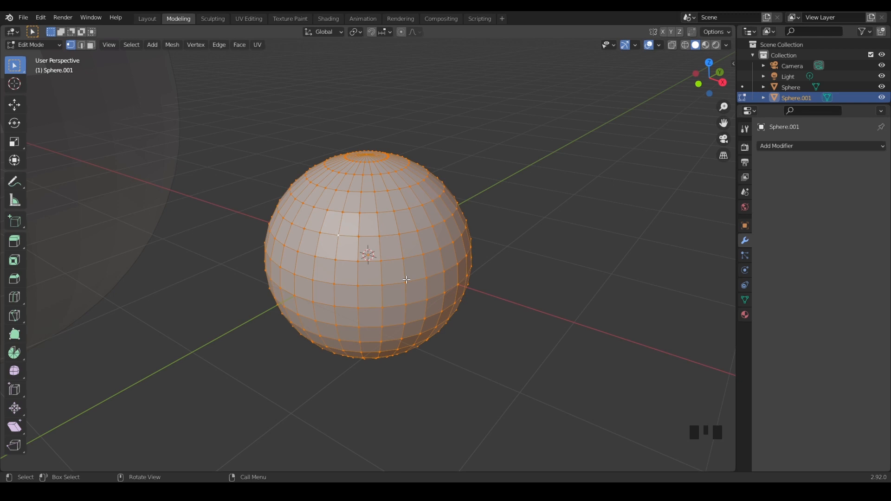
key(s)
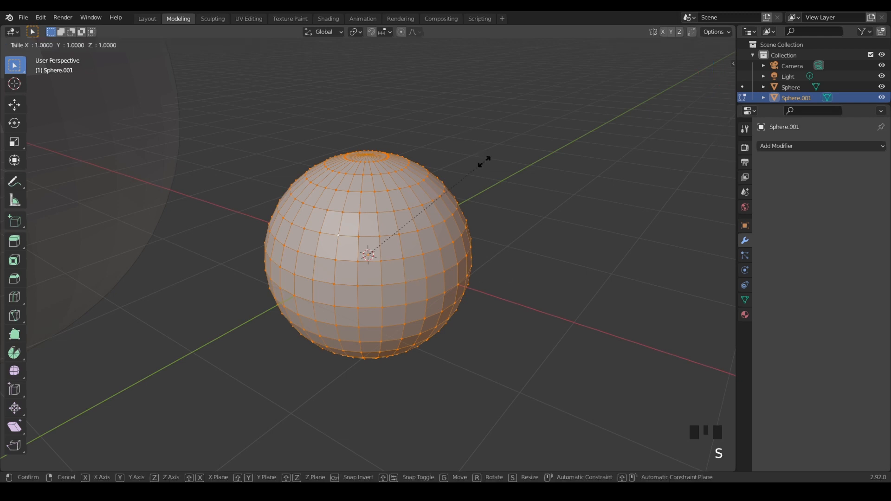
key(z)
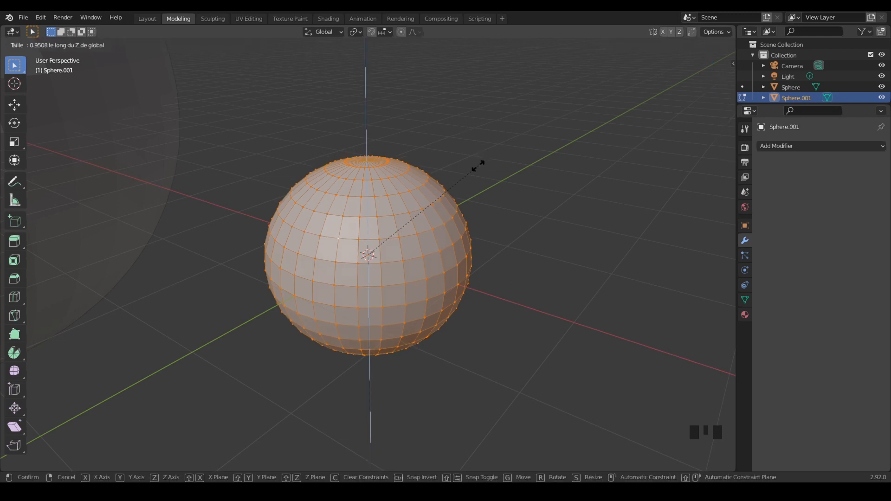
right_click(469, 171)
- Flatten the small sphere into a saucer by scaling all its vertices along Z with a factor of 0.2
key(s)
key(z)
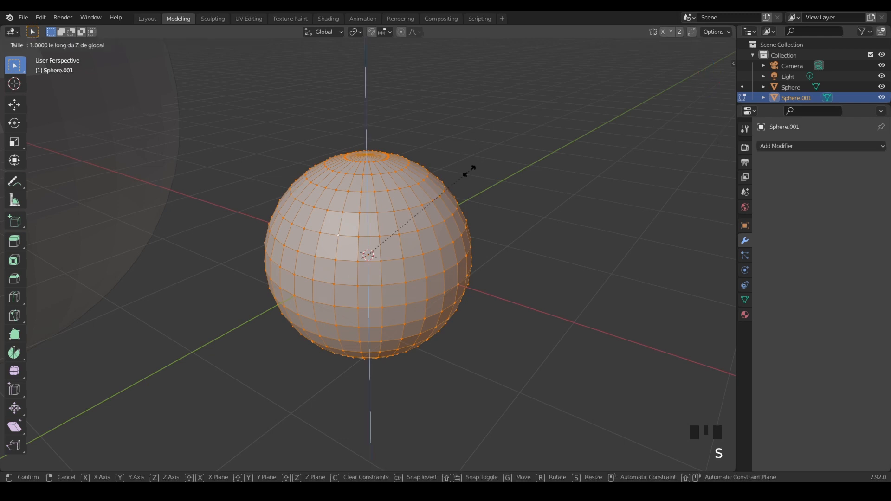
click(391, 239)
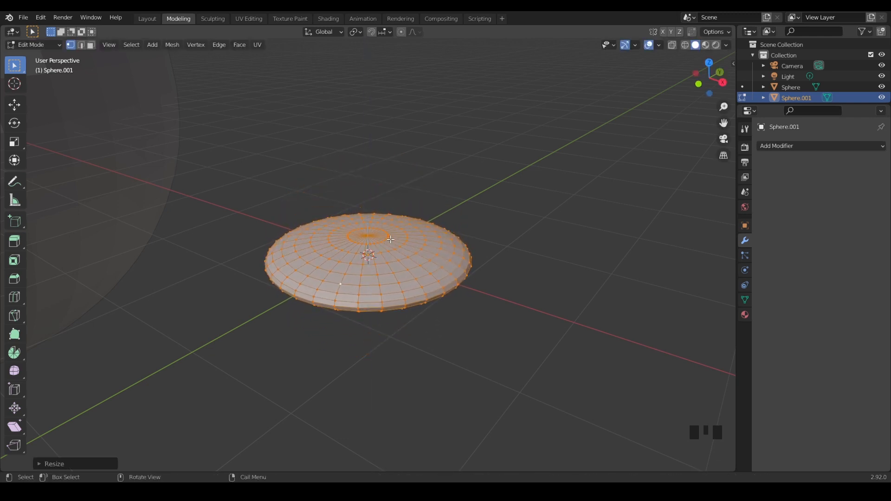
click(41, 463)
click(133, 438)
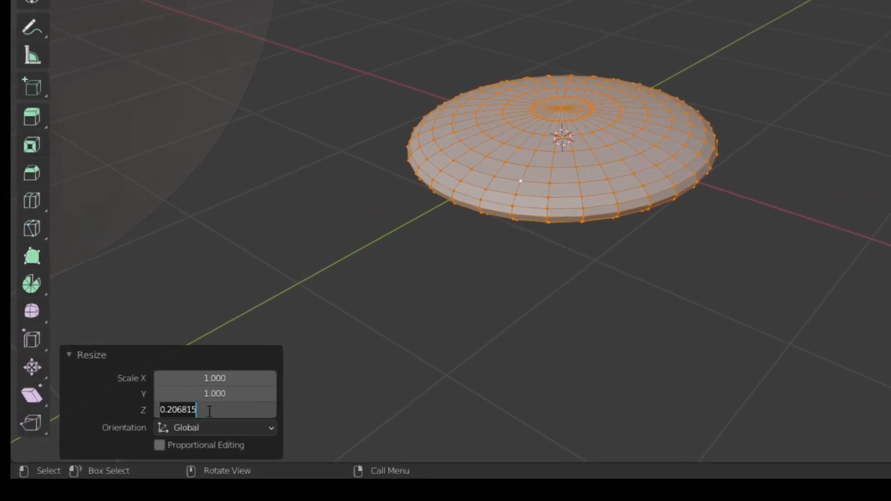
text(0.2)
key(Return)
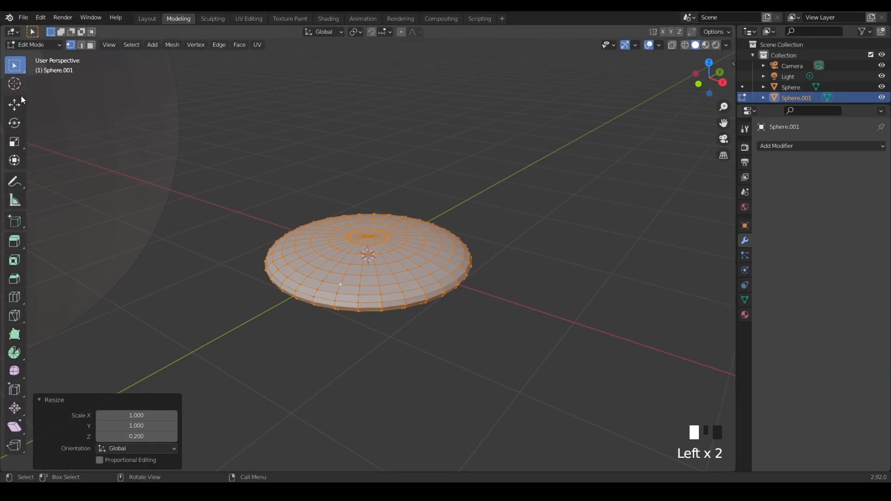
- Widen the tool strip so the tool names show beside their symbols
drag(30, 240, 100, 242)
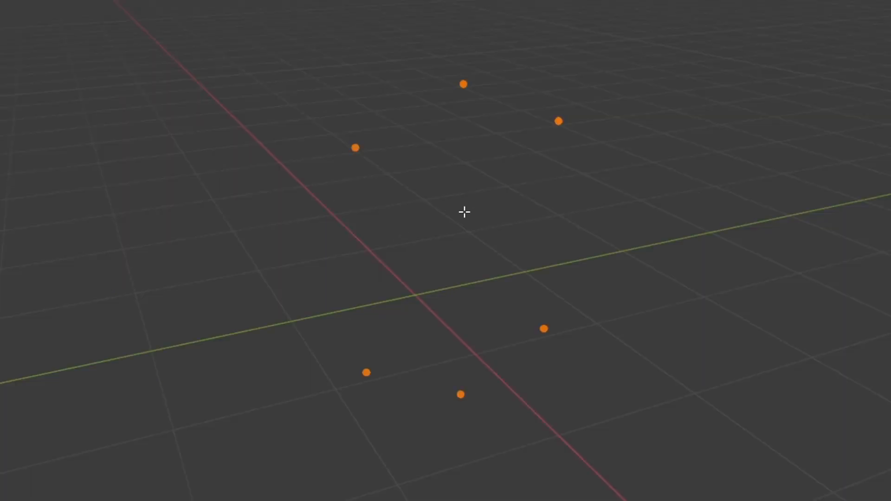
- Try selecting individual vertices of the six-vertex Cube mesh, then select them all and clear the selection
key(alt+a)
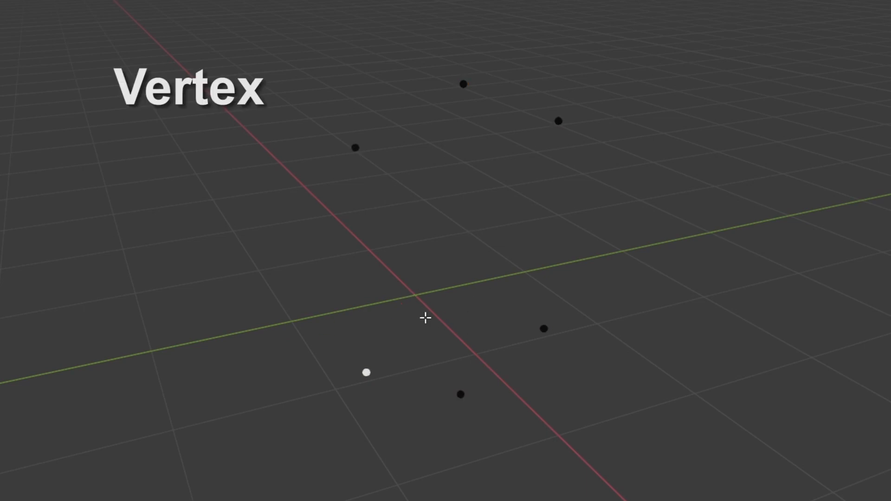
shift+click(460, 394)
shift+click(544, 329)
key(a)
key(alt+a)
- Connect three of the loose vertices with edges to form a closed triangle outline
click(366, 372)
shift+click(354, 148)
key(f)
click(355, 148)
shift+click(463, 84)
key(f)
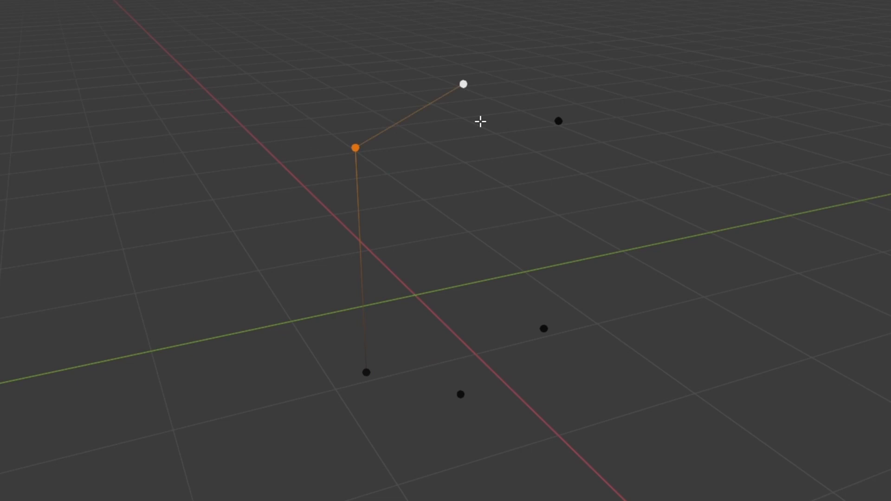
click(467, 113)
shift+click(372, 367)
key(f)
- Select the whole mesh in edge selection mode and try moving it
key(a)
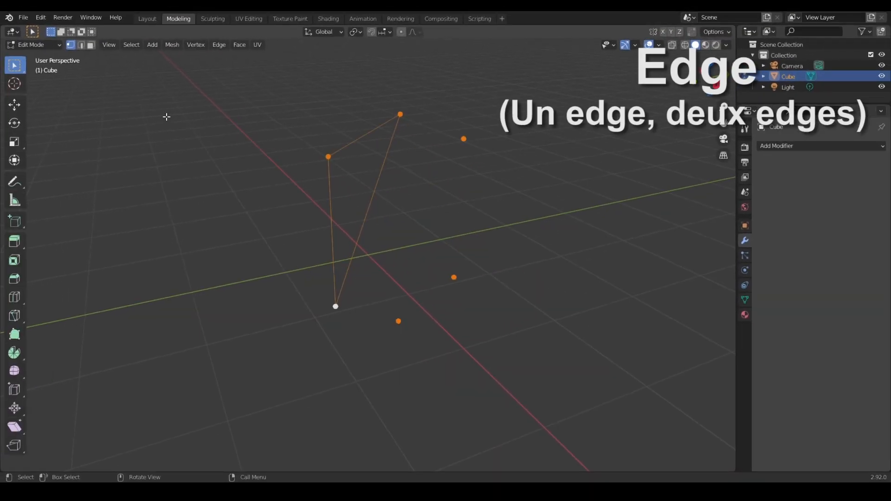
click(80, 45)
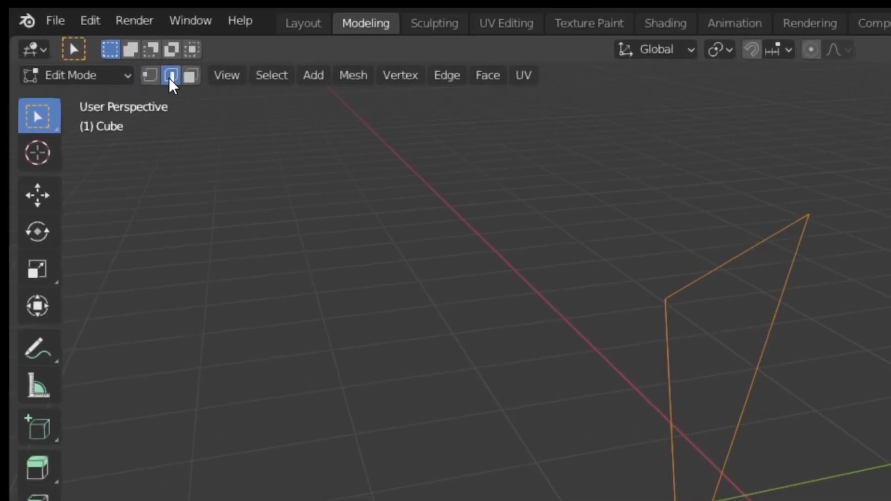
key(g)
key(Escape)
- Return to vertex selection mode and fill the triangle outline with a face
shift+click(430, 230)
key(1)
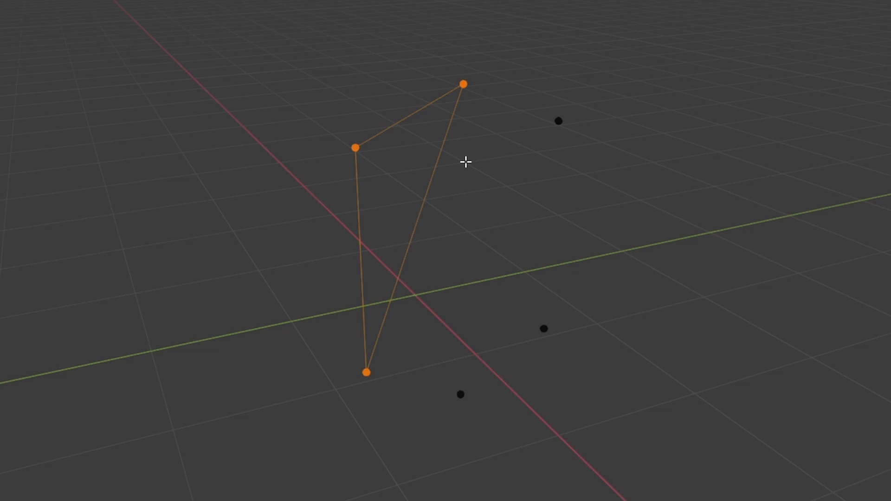
key(f)
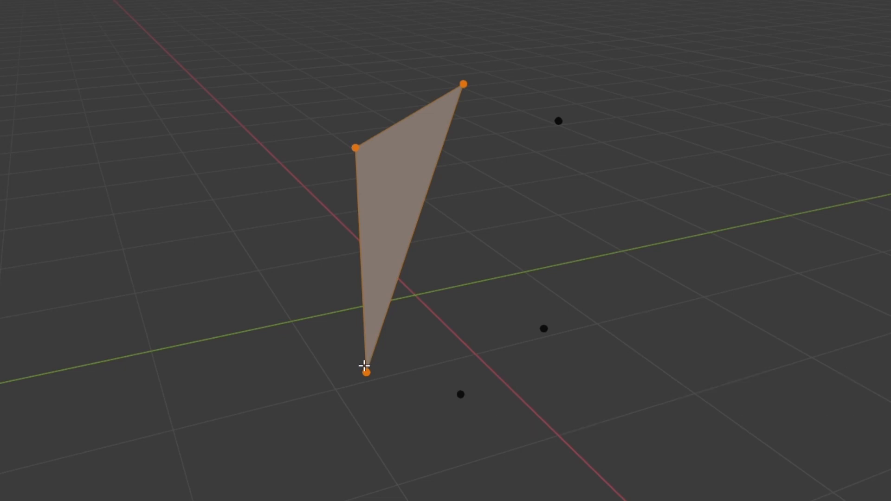
- Add the remaining vertices to the selection and create one six-sided face spanning all six vertices
click(366, 370)
shift+click(543, 328)
shift+click(460, 394)
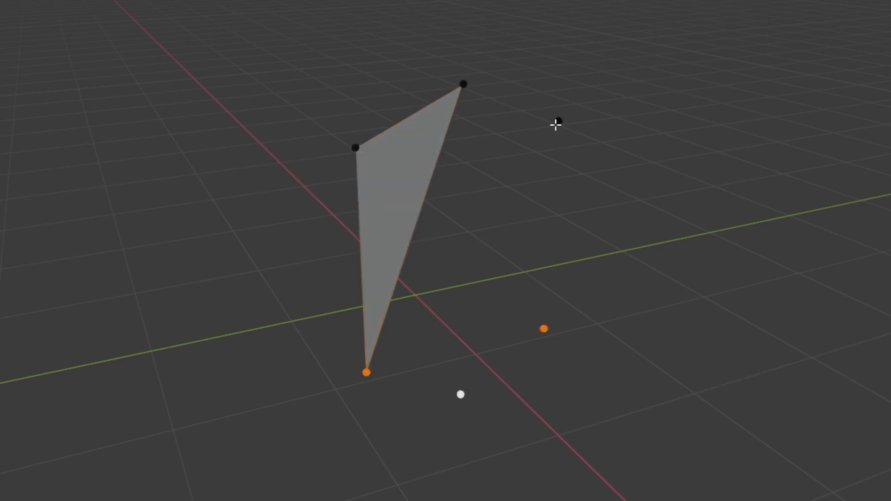
shift+click(463, 84)
key(f)
key(a)
key(alt+a)
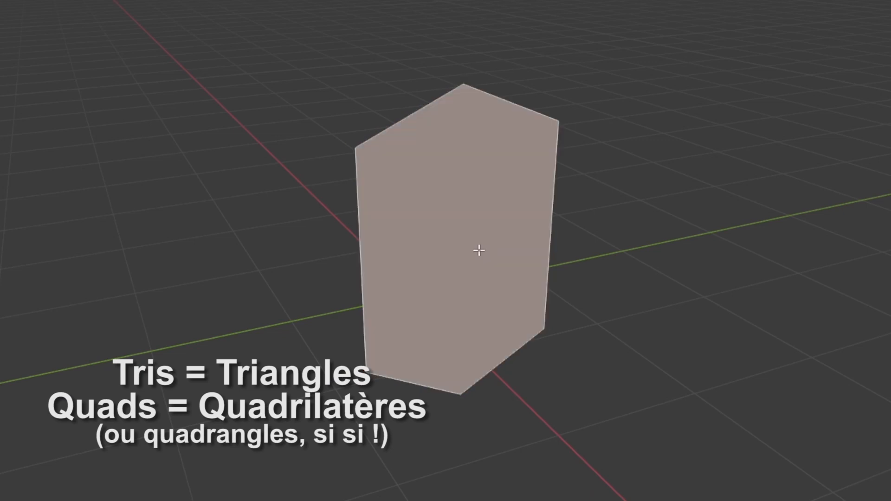
- Try rotating the six-sided face
key(r)
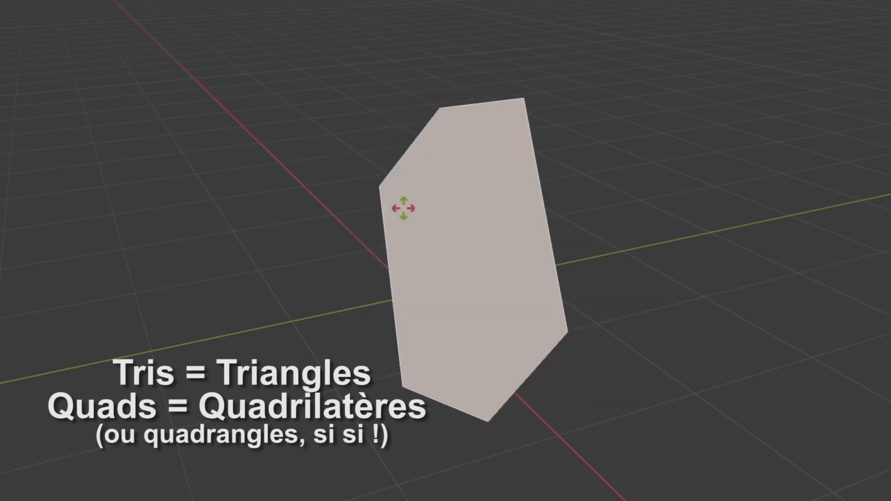
right_click(468, 198)
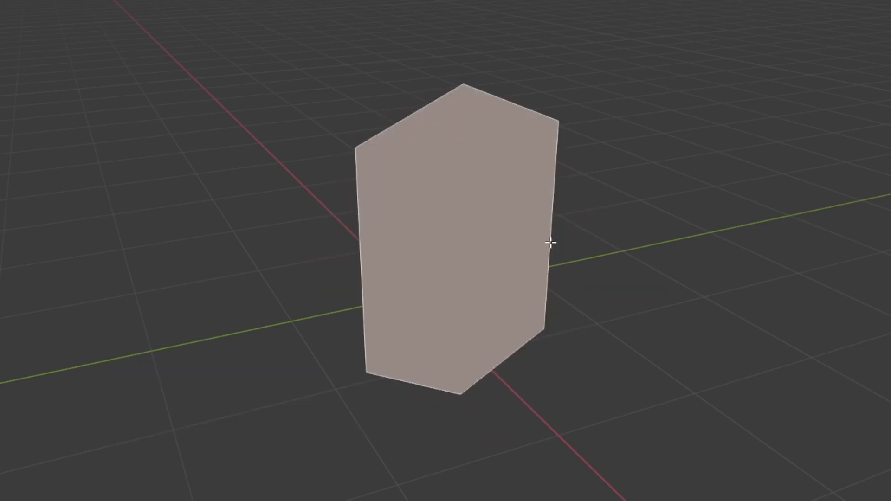
key(Tab)
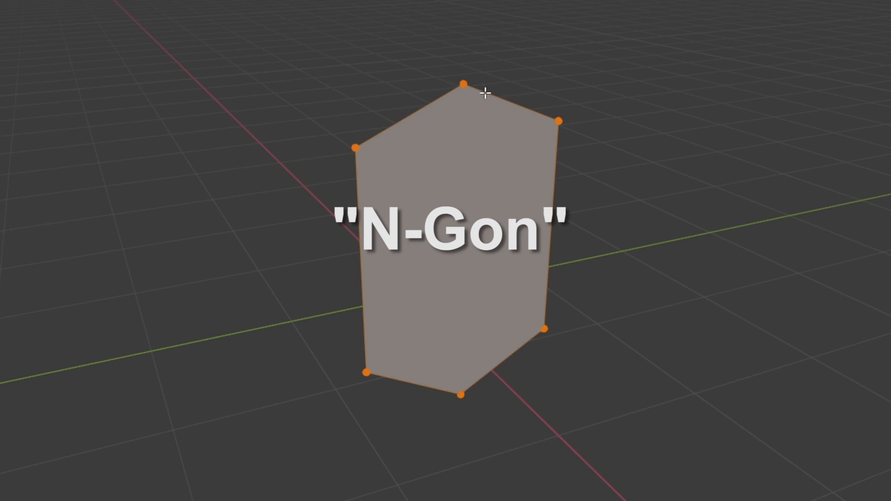
- Select a two-row patch of neighbouring faces on the saucer's front in face selection mode
click(83, 22)
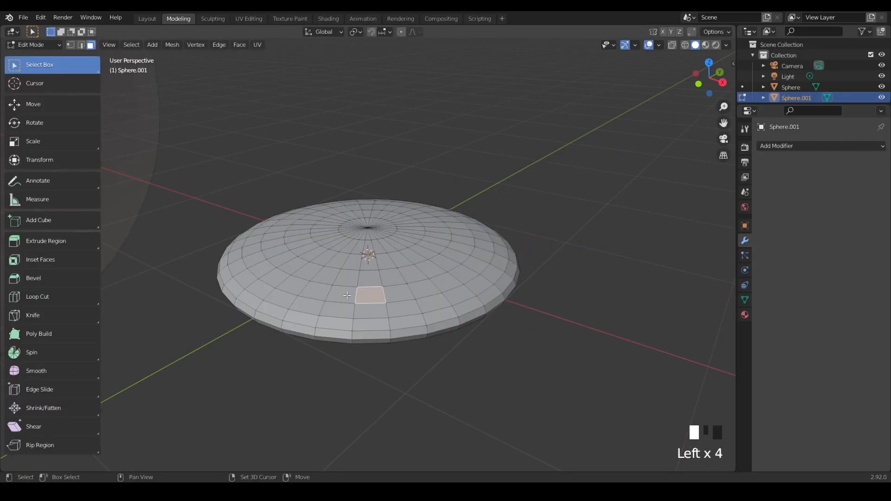
shift+click(346, 295)
shift+click(313, 295)
shift+click(329, 277)
shift+click(346, 278)
shift+click(370, 277)
shift+click(394, 277)
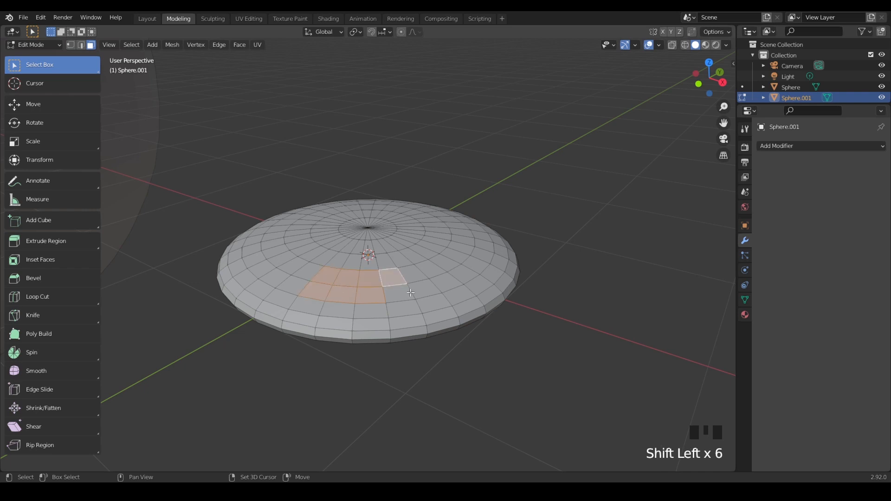
shift+click(397, 295)
shift+click(423, 289)
- Add single vertices beside the selected patch in vertex selection mode, then clear the whole selection
click(80, 46)
click(71, 46)
shift+click(448, 272)
shift+click(478, 270)
shift+click(442, 254)
shift+click(429, 260)
scroll(515, 284, up, 4)
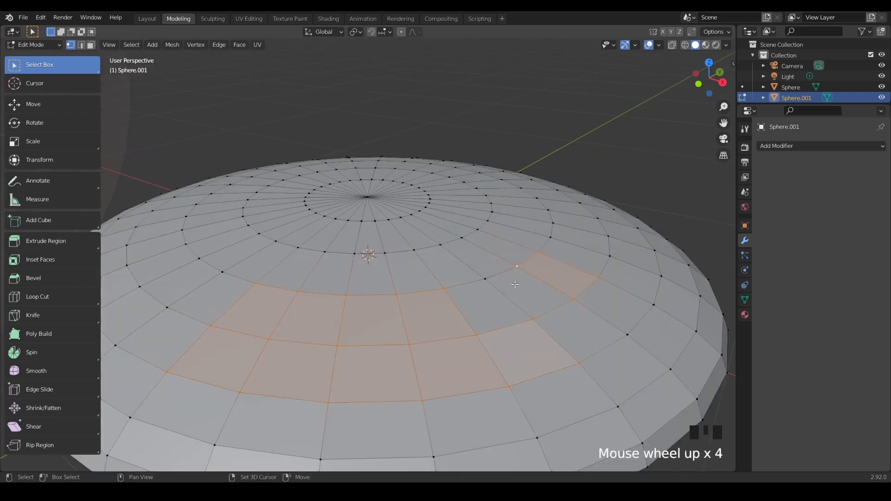
shift+click(482, 279)
shift+click(483, 279)
shift+click(483, 280)
shift+click(482, 280)
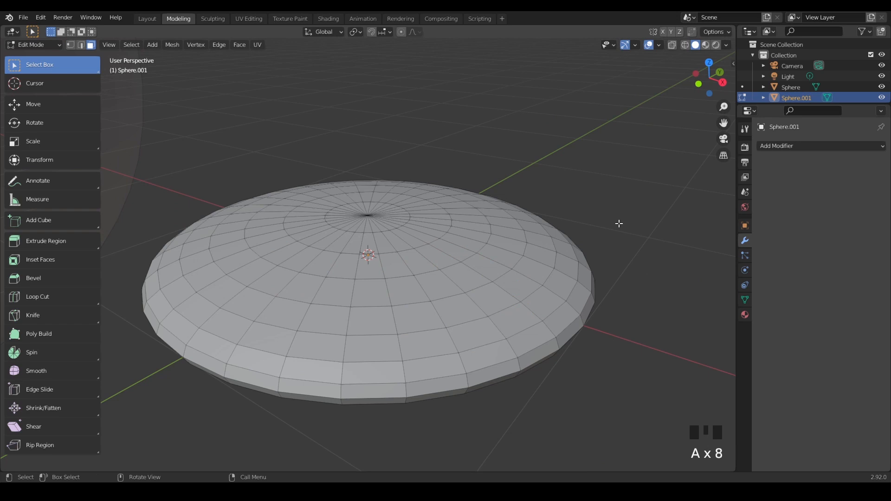
scroll(618, 223, down, 2)
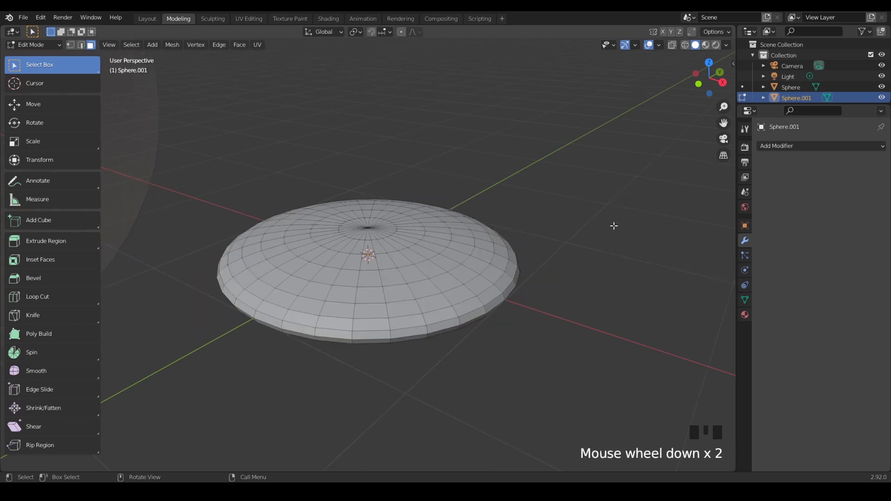
- Select the saucer's top centre vertex in vertex selection mode and try raising it along Z
click(70, 44)
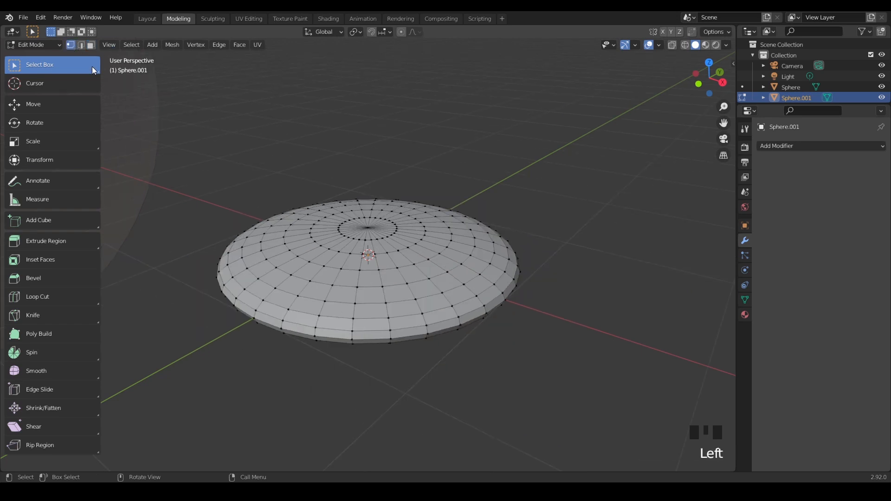
click(367, 229)
key(g)
key(z)
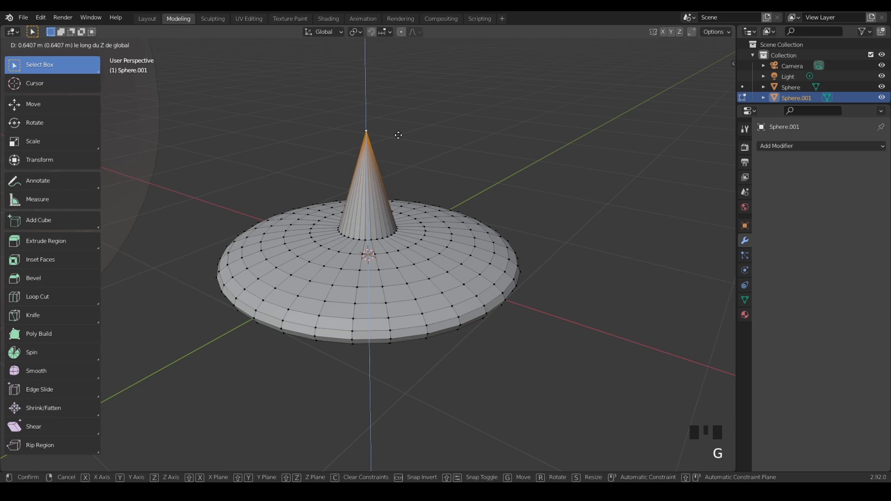
right_click(398, 170)
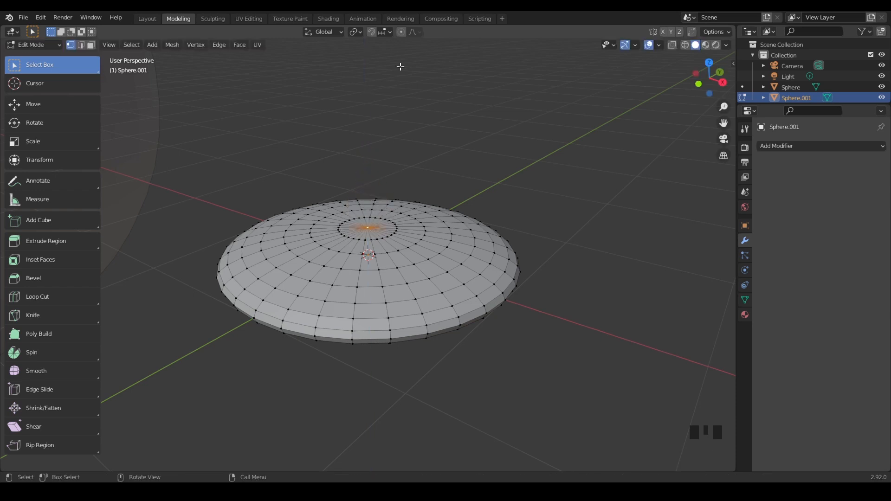
- Turn on proportional editing and try raising the top centre vertex along Z with Smooth falloff and a size of 1.00
click(401, 31)
key(g)
key(z)
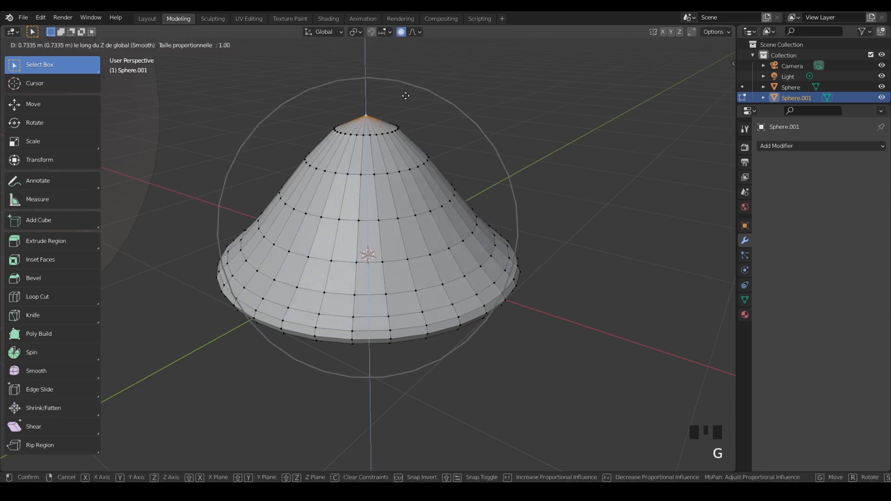
click(409, 114)
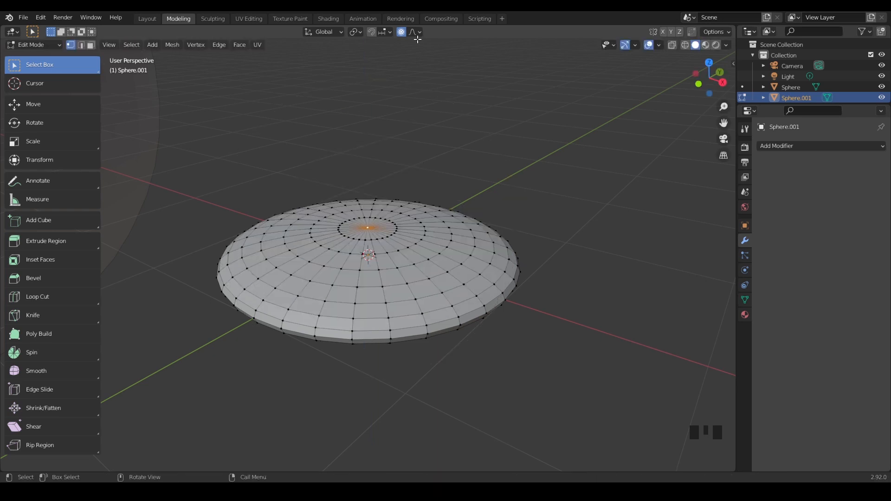
- Set the proportional falloff to Sphere and raise the top centre vertex about 0.289 m along Z with a proportional size of 0.35
click(417, 32)
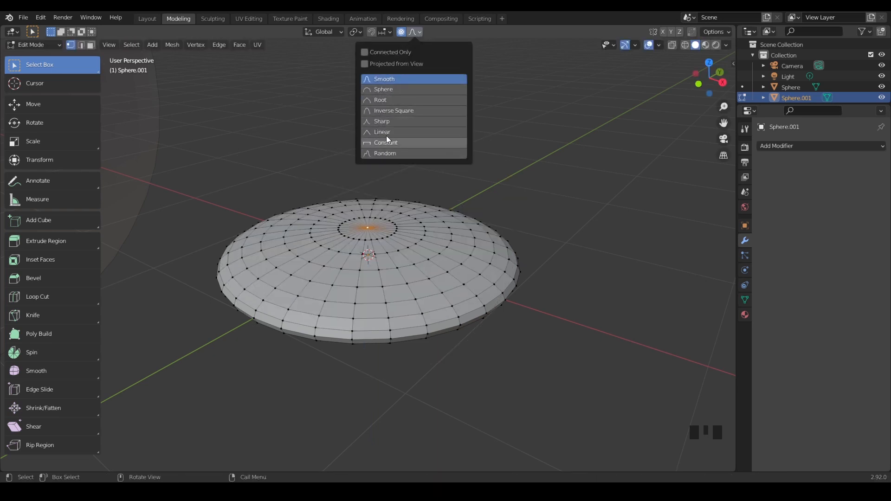
click(381, 90)
key(g)
scroll(381, 195, up, 5)
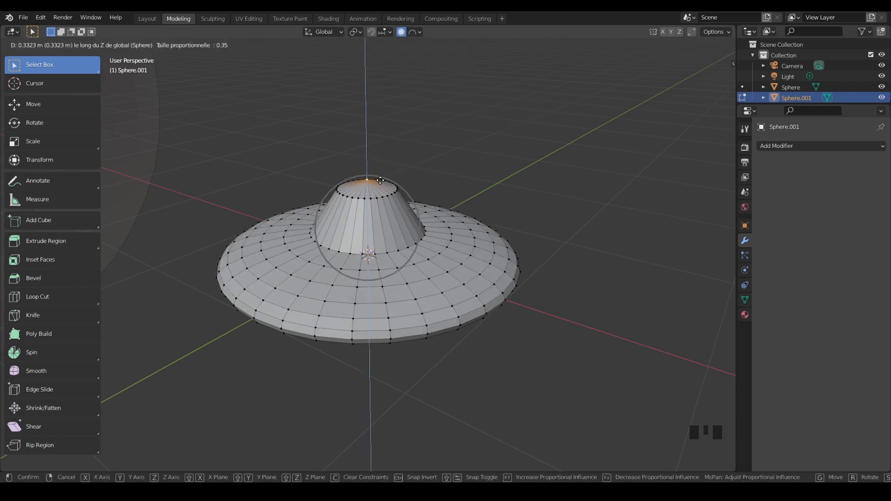
- Switch to edge selection mode and select different edge loops on the saucer's dome and disc one after another
shift+middle_drag(507, 235, 465, 225)
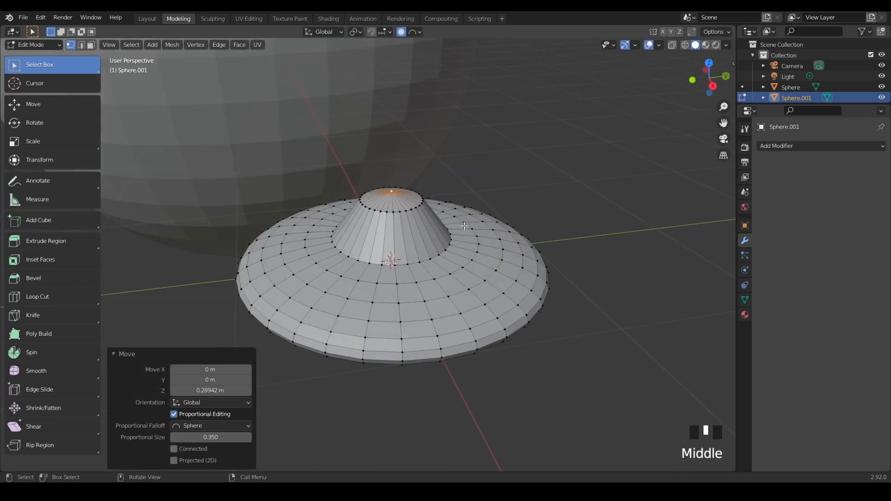
scroll(464, 225, up, 2)
scroll(464, 226, down, 1)
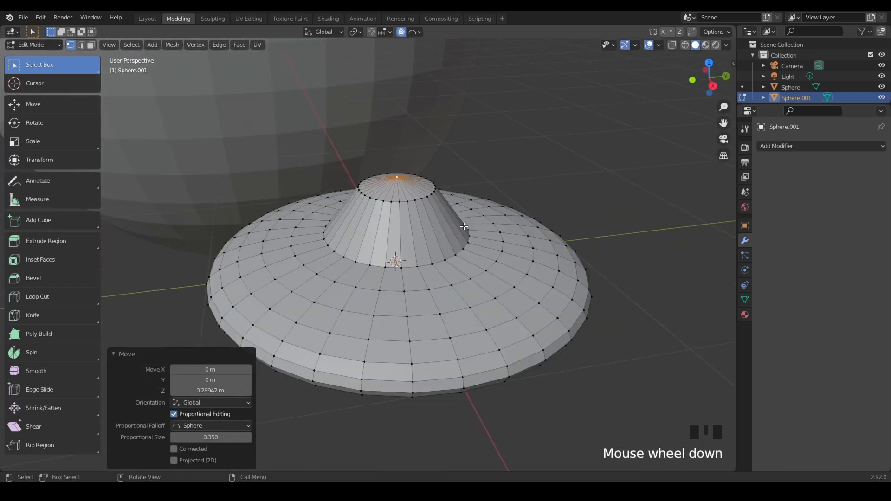
click(81, 45)
scroll(385, 221, up, 2)
middle_drag(385, 221, 408, 201)
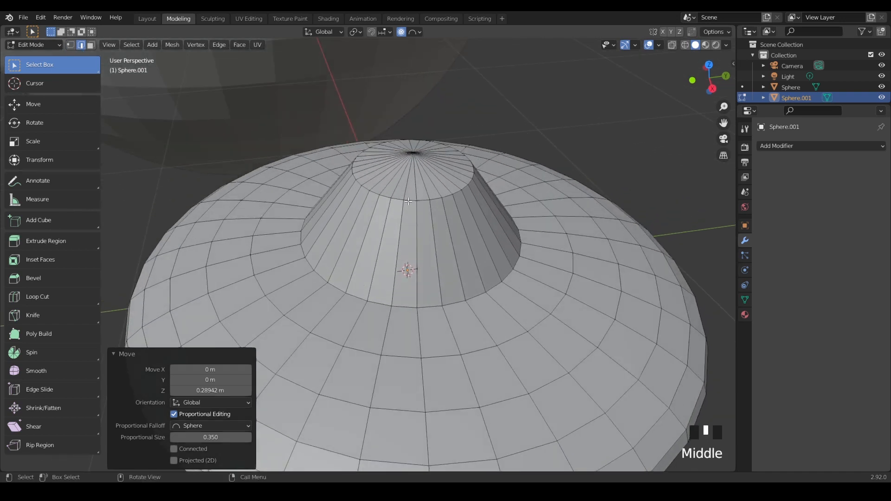
alt+click(408, 200)
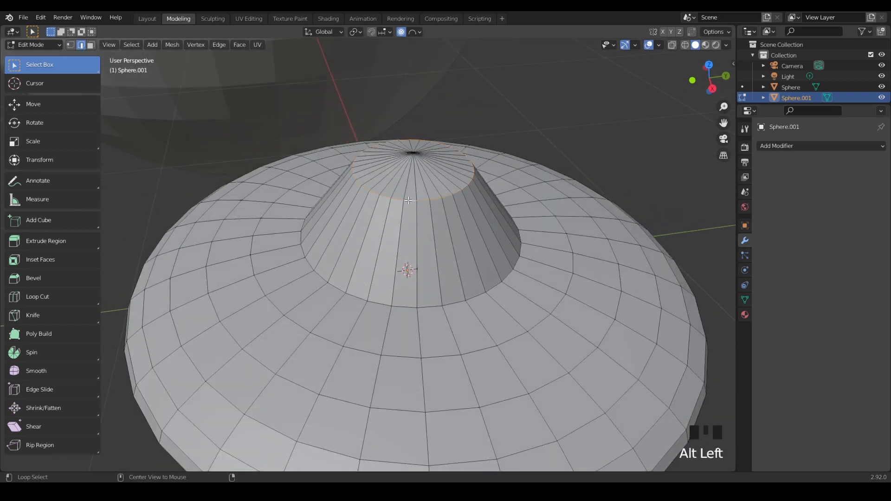
alt+click(402, 307)
alt+click(398, 356)
alt+click(389, 405)
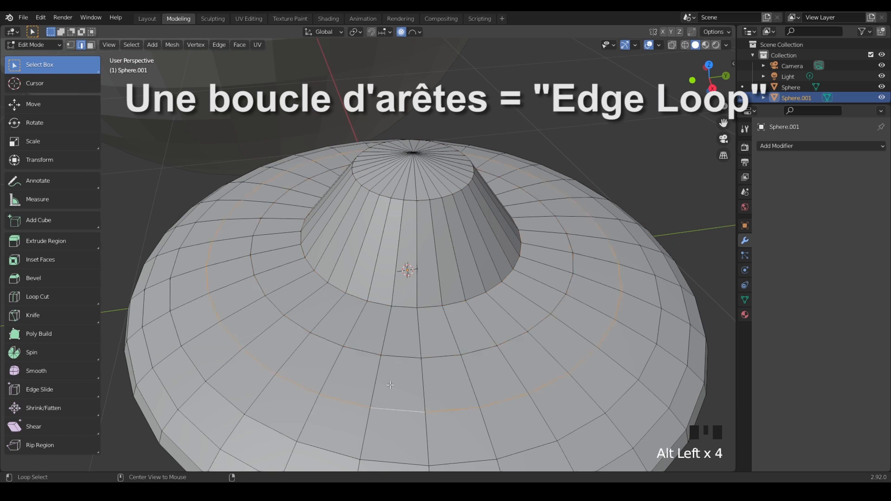
alt+click(379, 328)
alt+click(365, 319)
alt+click(344, 307)
alt+click(320, 292)
alt+click(386, 197)
- Switch to face selection mode and select a ring of faces around the saucer's disc
click(91, 45)
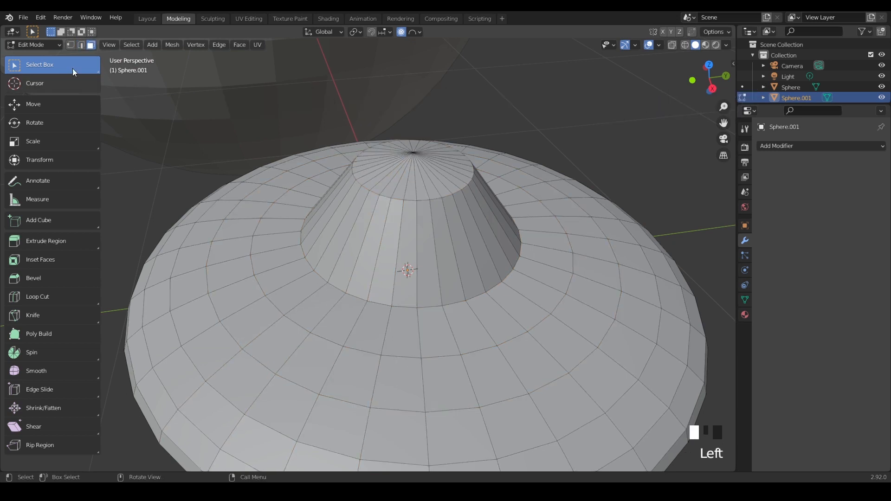
alt+click(337, 310)
alt+click(344, 324)
alt+click(351, 337)
alt+click(325, 357)
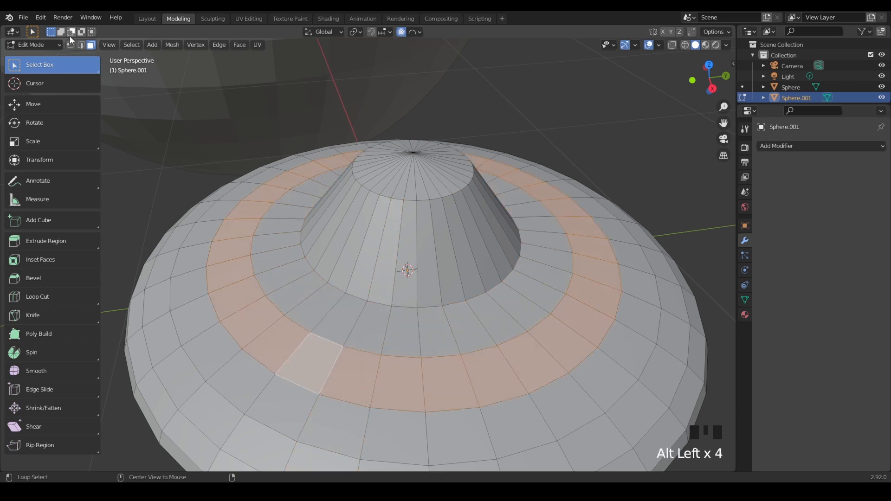
- Select the edge loop around the dome's top rim, with proportional editing off, and try moving and scaling it
click(71, 44)
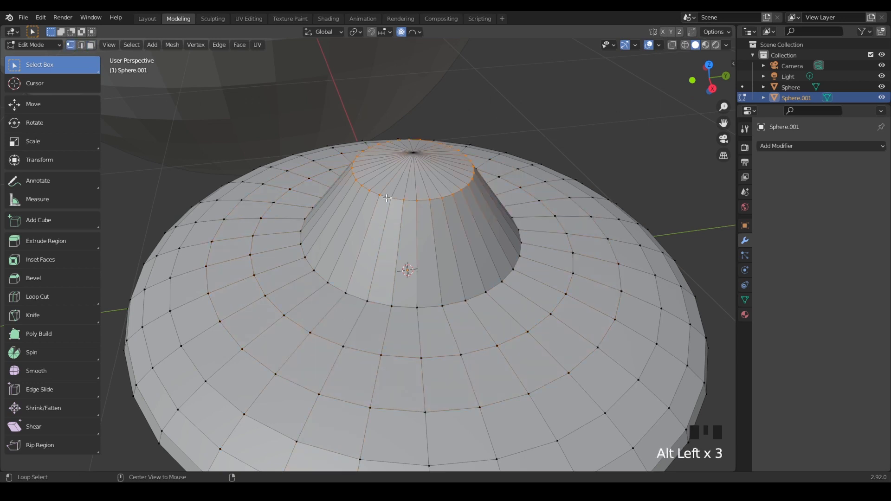
click(83, 45)
key(g)
key(Escape)
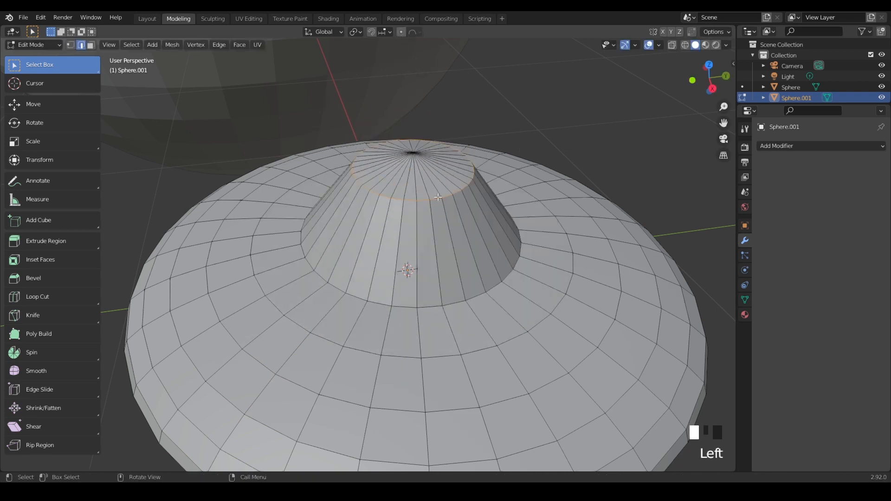
key(s)
key(Escape)
- Bevel the edge loop around the dome's top rim with 5 segments and a width of about 0.174 m
click(53, 278)
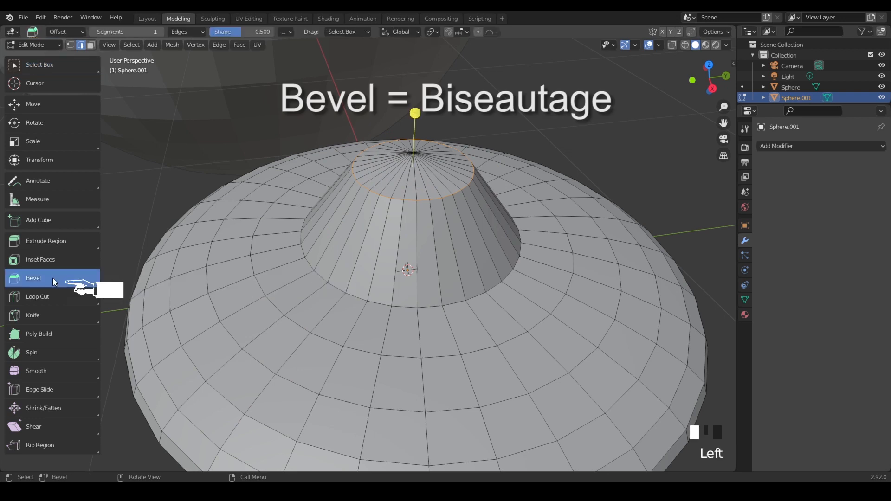
drag(416, 113, 417, 63)
scroll(418, 63, up, 1)
drag(418, 63, 421, 57)
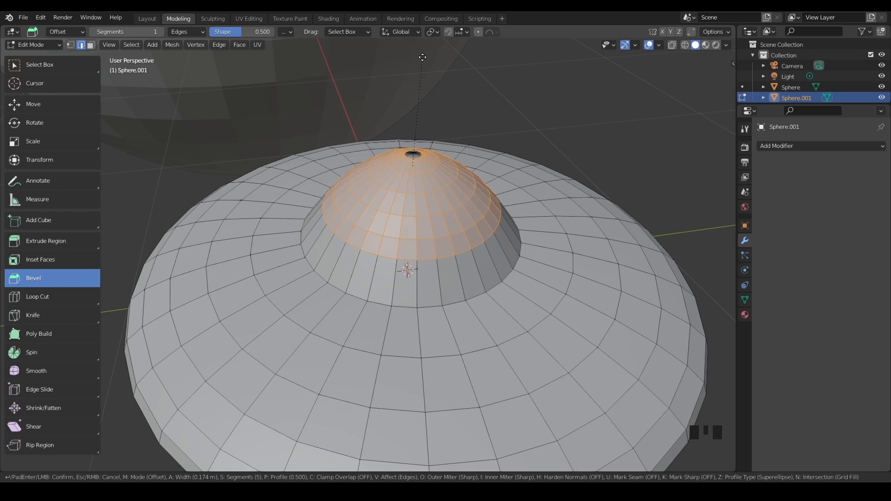
click(422, 57)
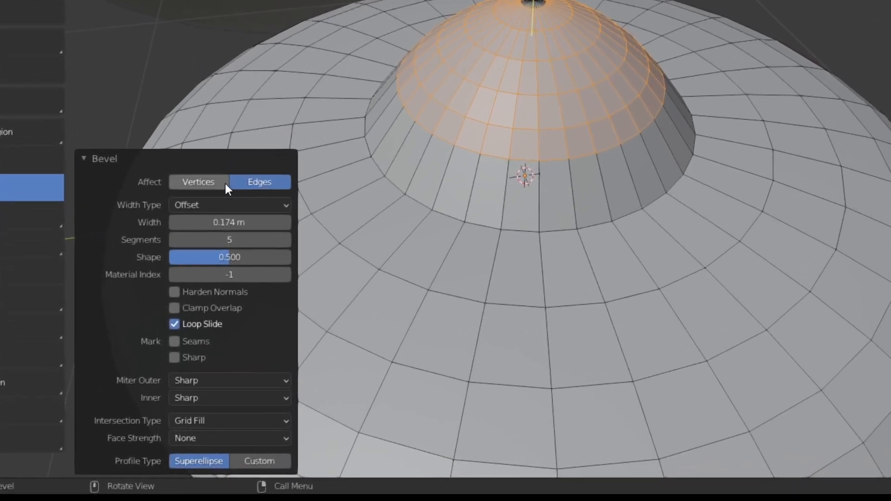
- Try the bevel with Affect set to Vertices and with the Percent width type, restoring Edges and Offset
click(204, 184)
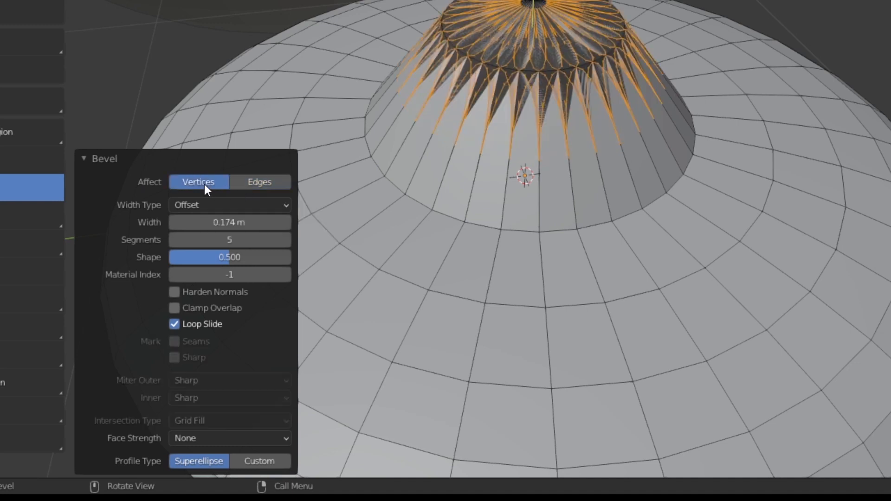
click(249, 183)
click(239, 205)
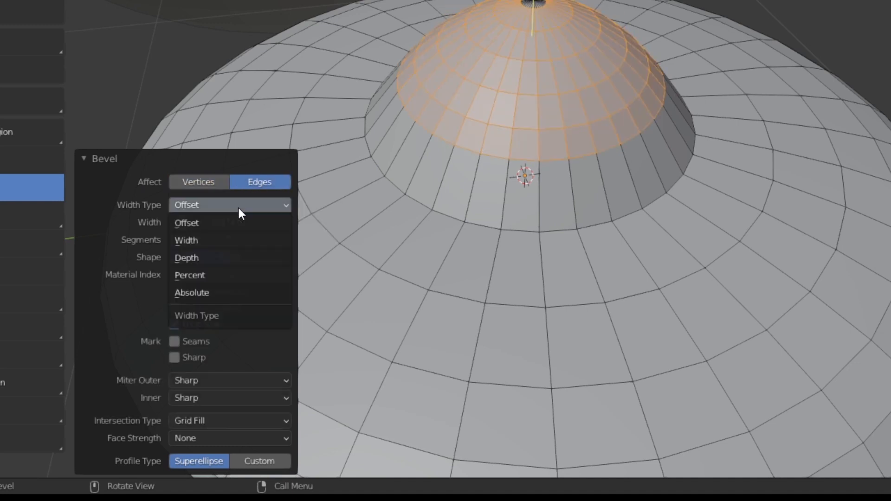
click(218, 275)
click(219, 205)
click(225, 223)
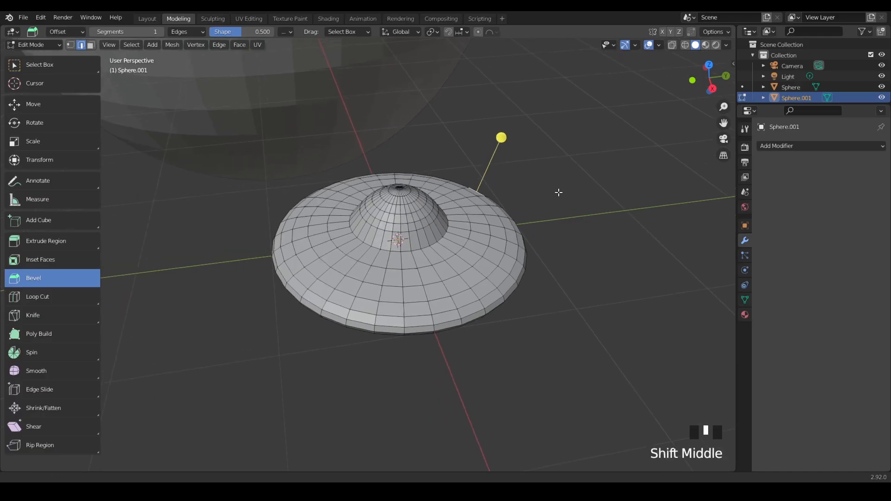
- Examine the saucer's rounded dome and disc from several sides with nothing selected
middle_drag(558, 193, 443, 174)
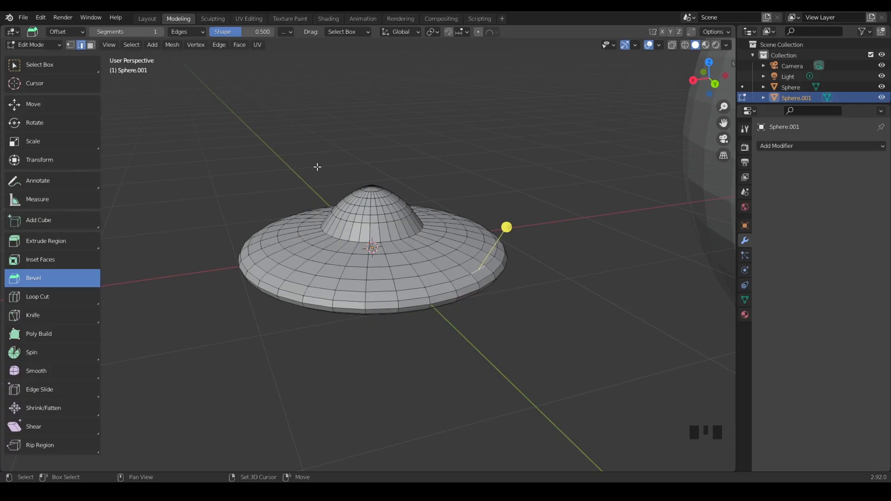
shift+middle_drag(317, 167, 502, 180)
scroll(504, 179, up, 2)
scroll(504, 179, up, 2)
click(575, 132)
click(574, 132)
click(575, 134)
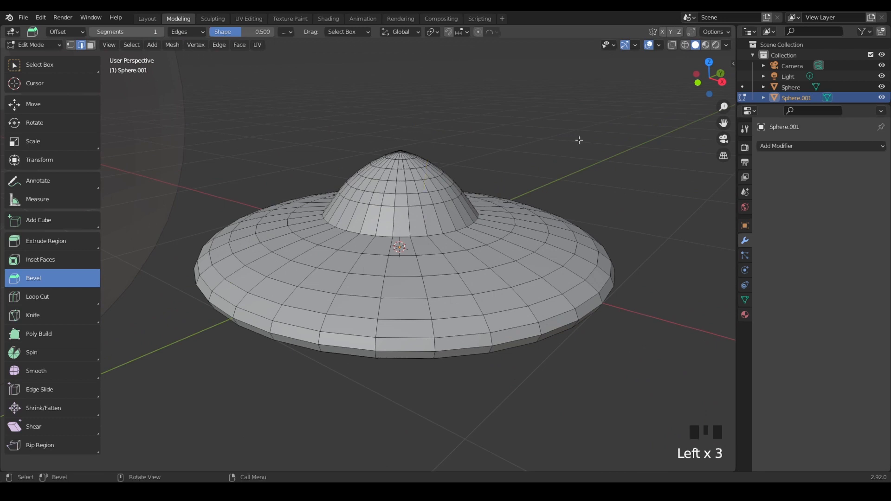
- Add one Loop Cut around the outer part of the saucer's disc with a slide factor of about -0.010
middle_drag(583, 142, 580, 177)
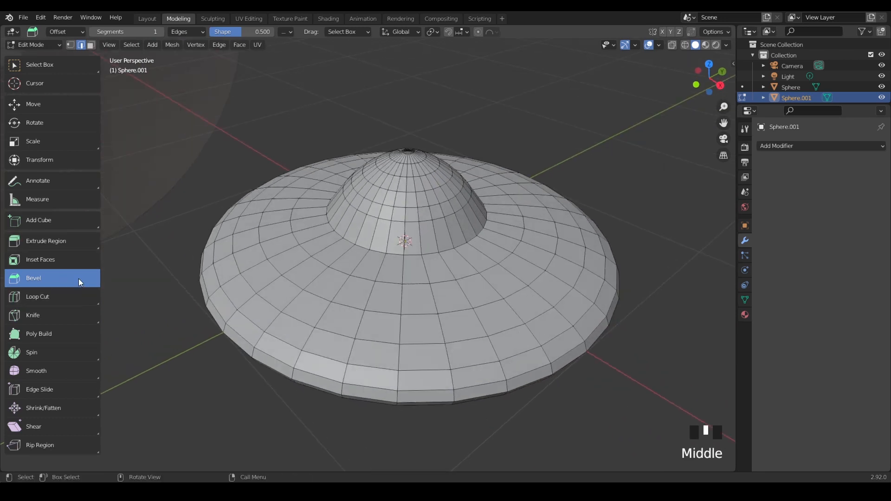
double_click(72, 300)
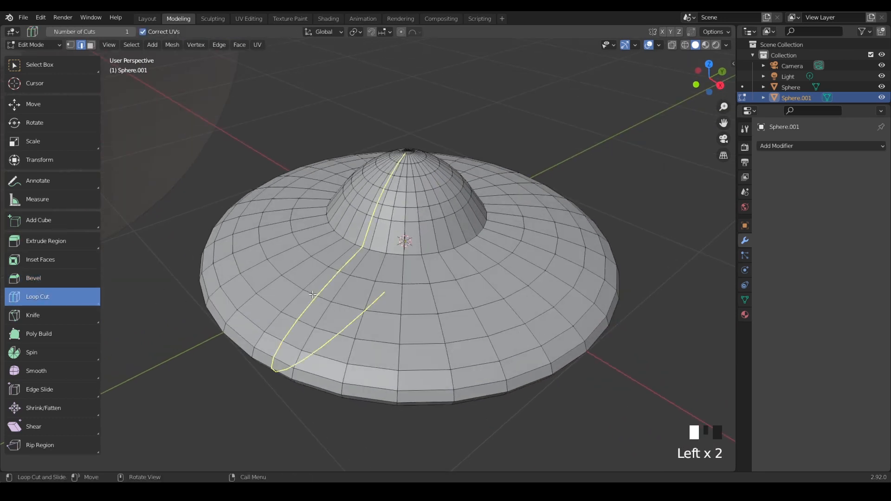
mouse_move(397, 358)
mouse_down()
mouse_move(404, 344)
mouse_move(398, 364)
mouse_move(389, 357)
mouse_up()
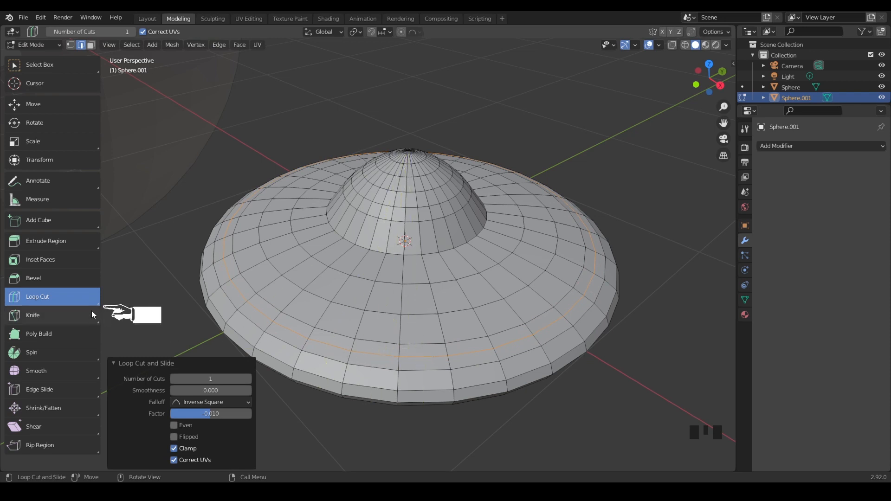
- Try switching to the Offset Edge Loop Cut variant and return to the regular Loop Cut tool
click(96, 299)
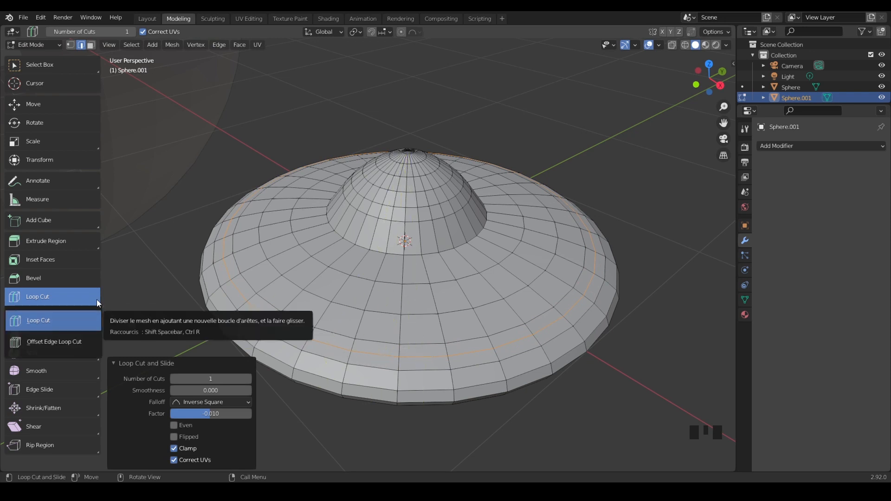
click(83, 342)
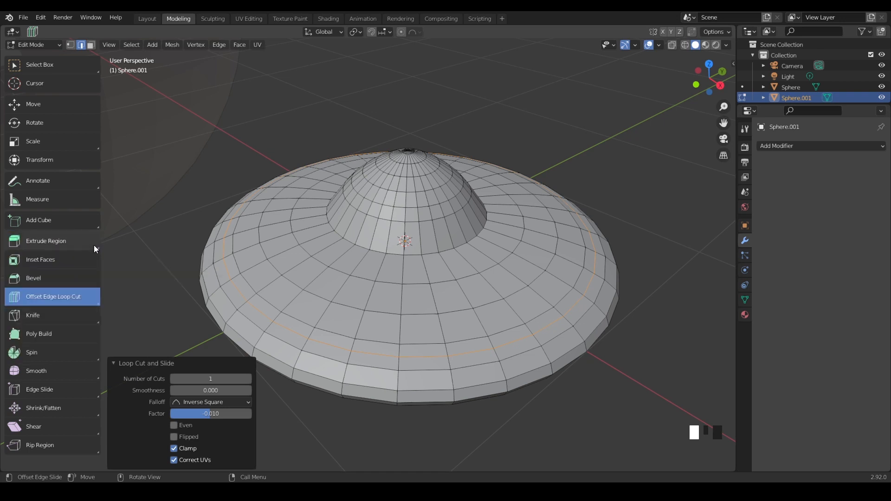
click(90, 300)
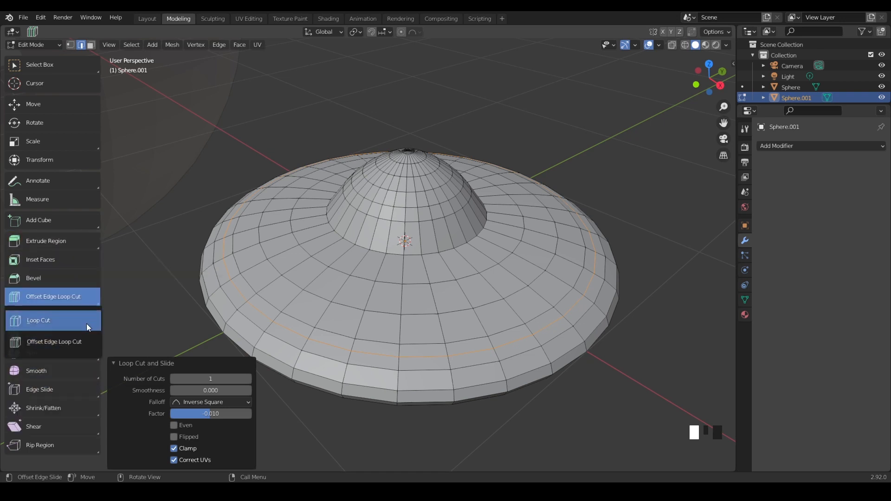
click(86, 324)
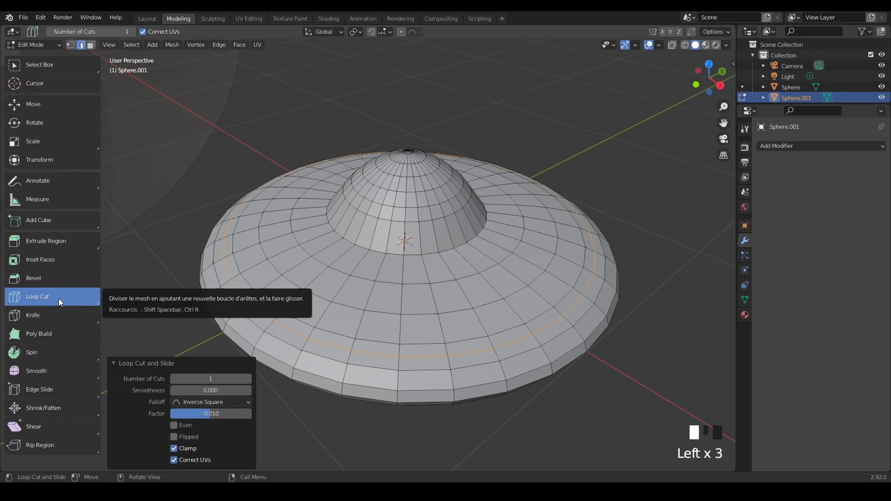
- Activate the Extrude Region tool and switch to face selection mode
click(55, 241)
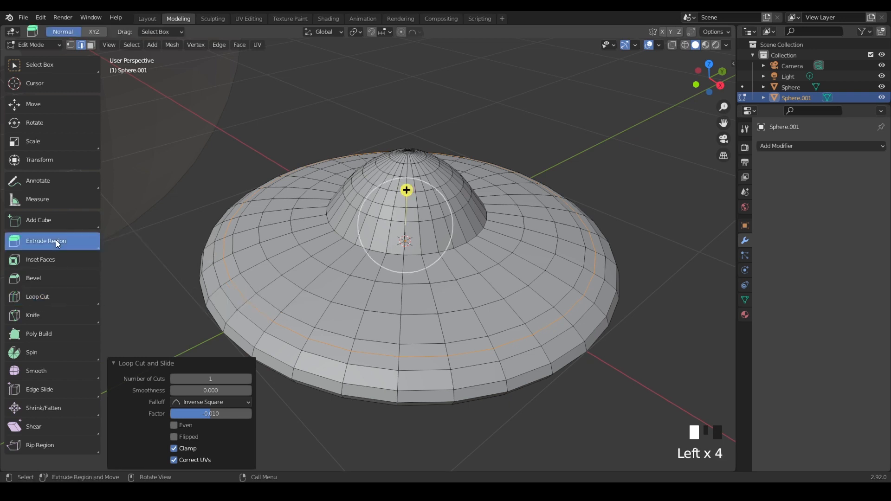
click(91, 46)
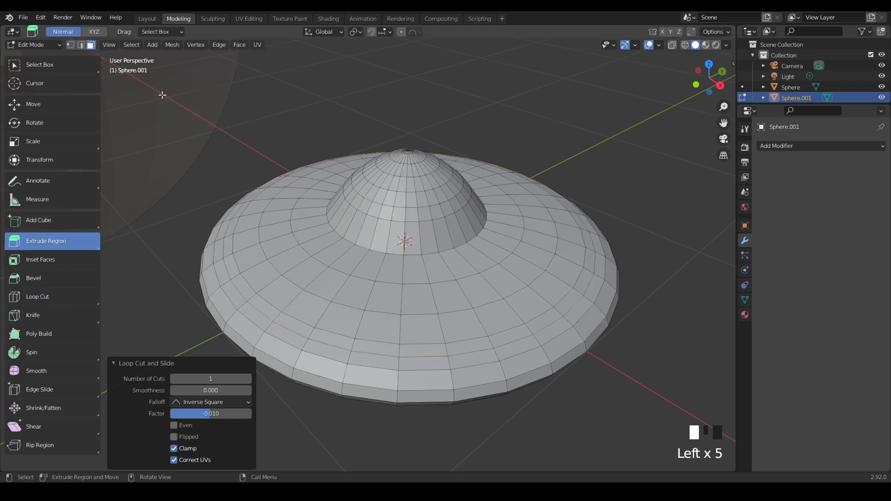
- Try extruding a single face of the disc about 0.028 m inward and undo the extrusion
click(356, 291)
mouse_move(352, 263)
mouse_down()
mouse_move(330, 246)
mouse_move(305, 157)
mouse_move(343, 263)
mouse_up()
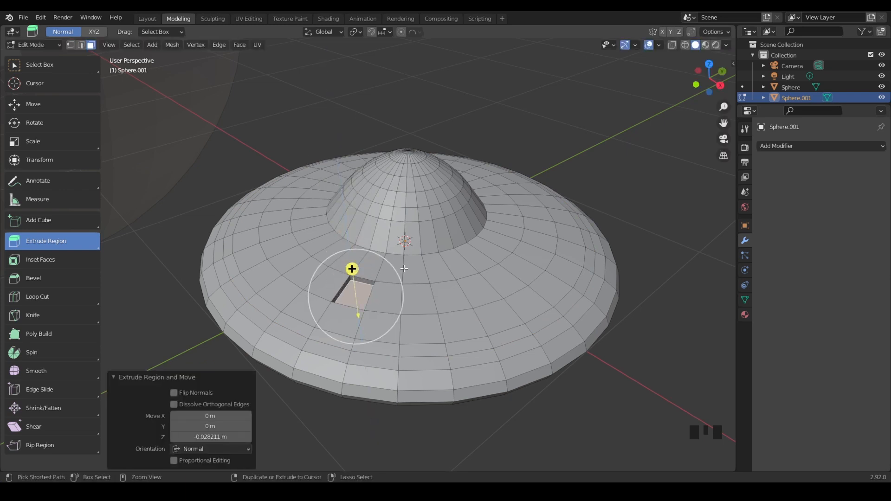
key(ctrl+z)
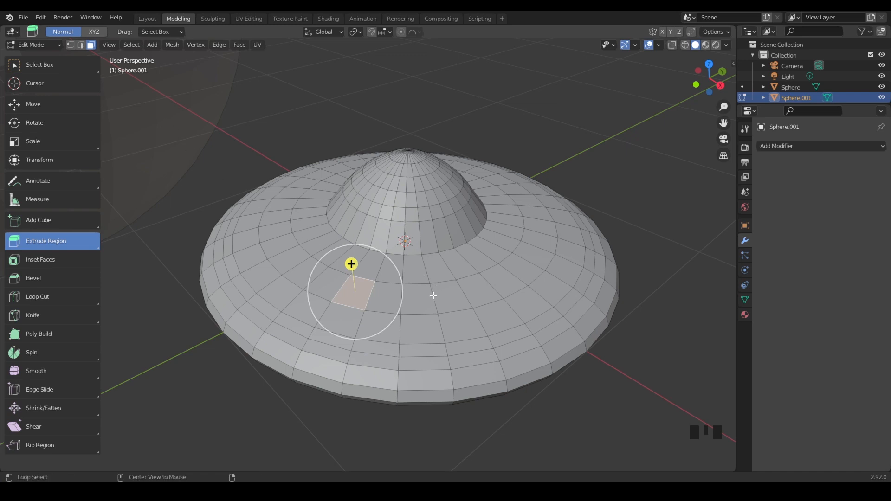
- Select the face ring just inside the added edge loop on the disc and thin it with Checker Deselect
scroll(436, 302, up, 1)
alt+click(450, 311)
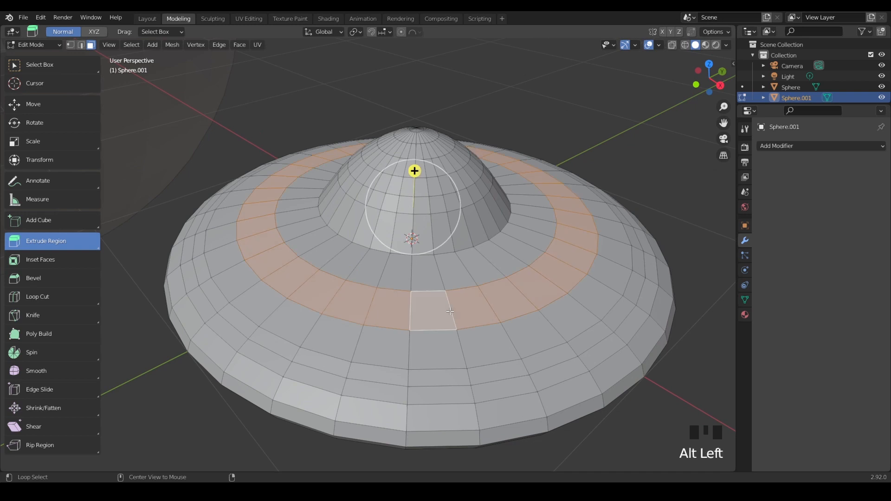
alt+click(462, 349)
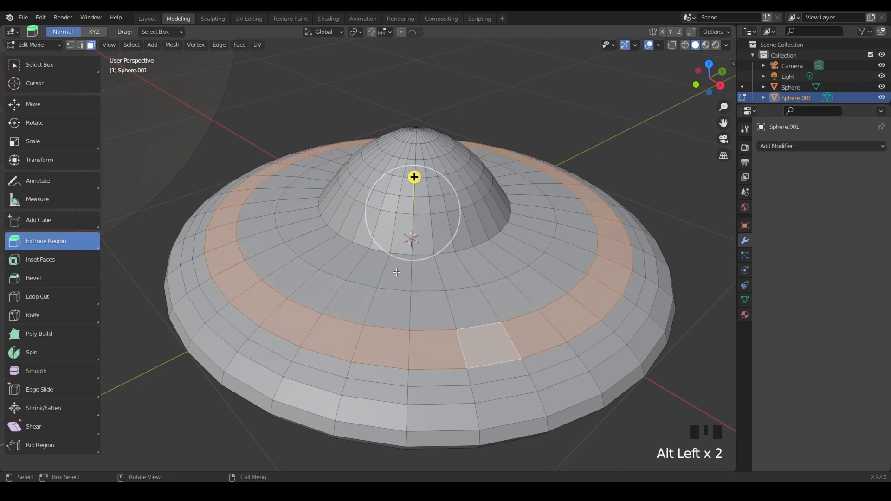
click(129, 46)
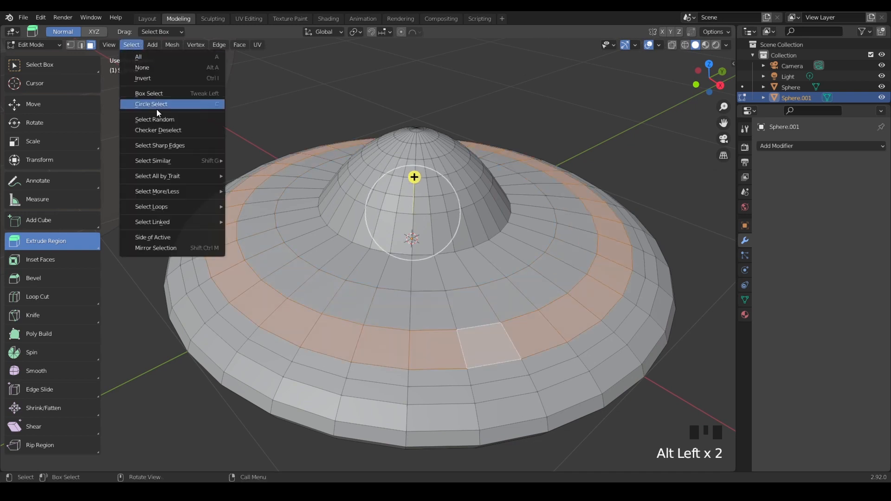
click(162, 132)
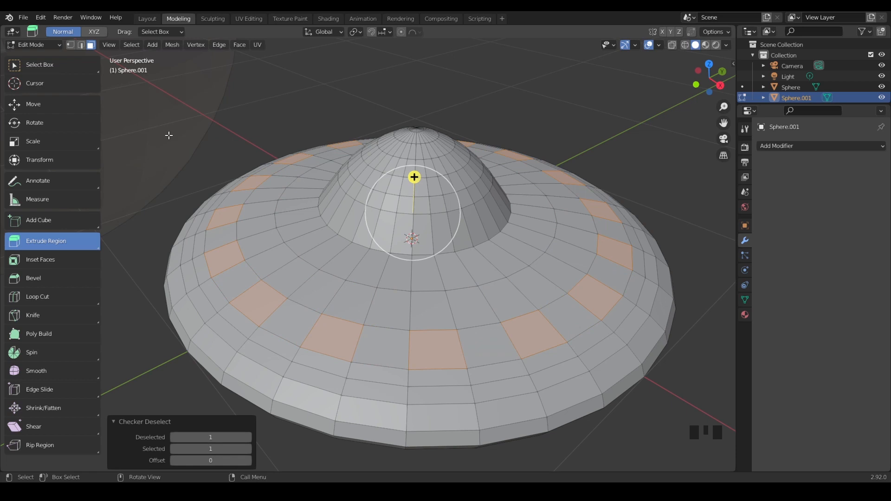
- Set the Checker Deselect's Deselected value to 3
middle_drag(545, 275, 520, 273)
scroll(478, 294, down, 1)
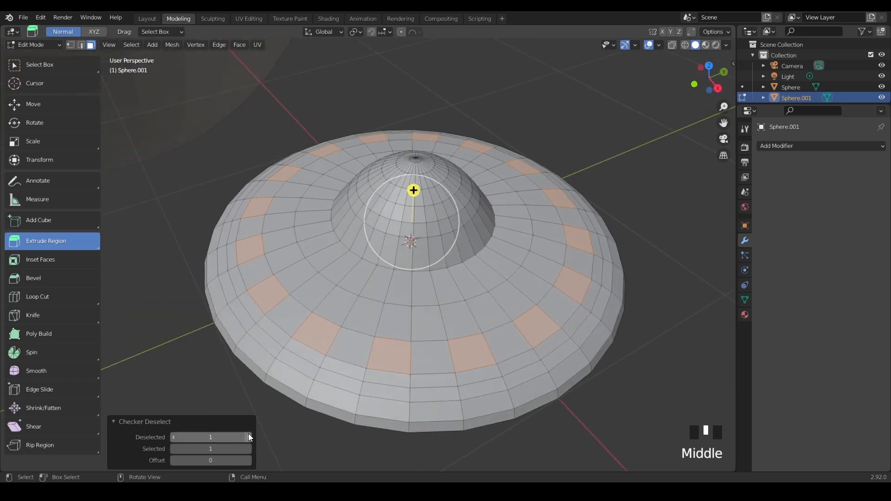
click(248, 436)
click(248, 436)
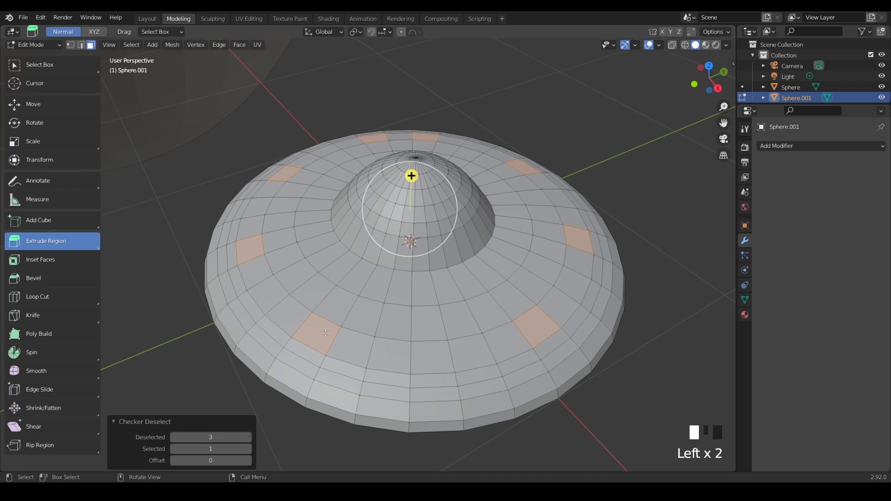
- Try different Checker Deselect offsets and set the Offset to 1
middle_drag(317, 330, 253, 446)
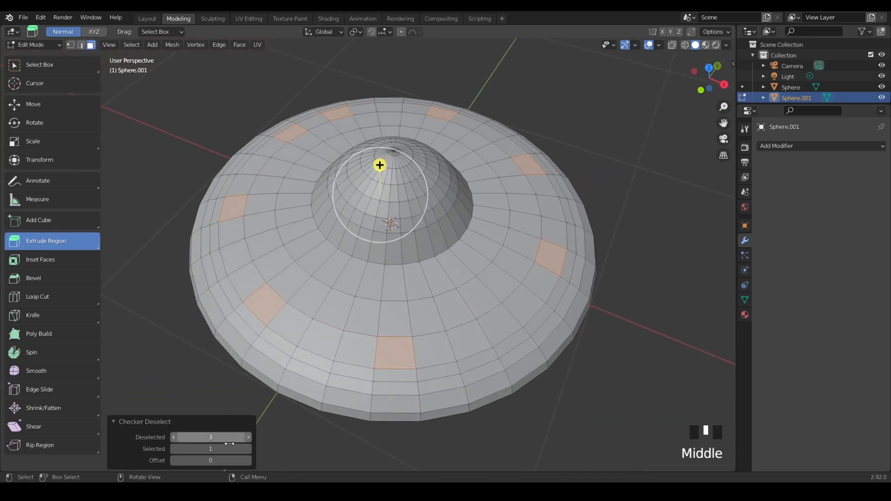
click(172, 463)
click(172, 463)
click(172, 463)
click(172, 463)
click(247, 463)
click(246, 463)
click(247, 461)
click(247, 461)
click(248, 460)
click(247, 460)
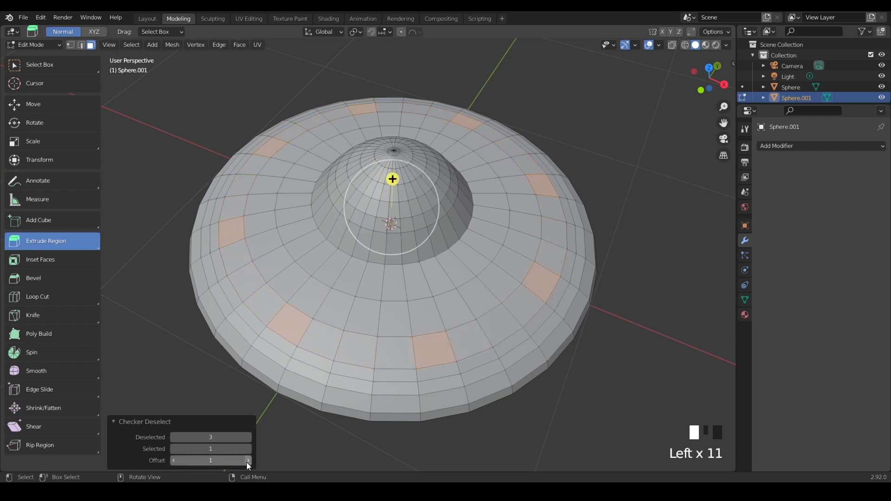
- Extrude the spaced faces inward to form recessed windows around the saucer's disc
middle_drag(474, 308, 410, 187)
drag(410, 188, 412, 192)
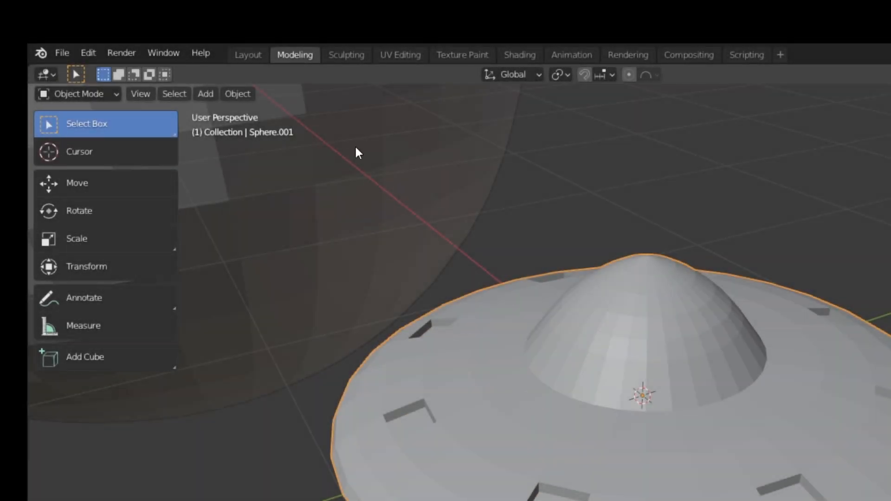
- Switch to the Layout workspace and duplicate the saucer twice, placing the copies as a second row of two
click(247, 55)
middle_drag(724, 466, 594, 435)
shift+middle_drag(574, 347, 489, 372)
key(shift+d)
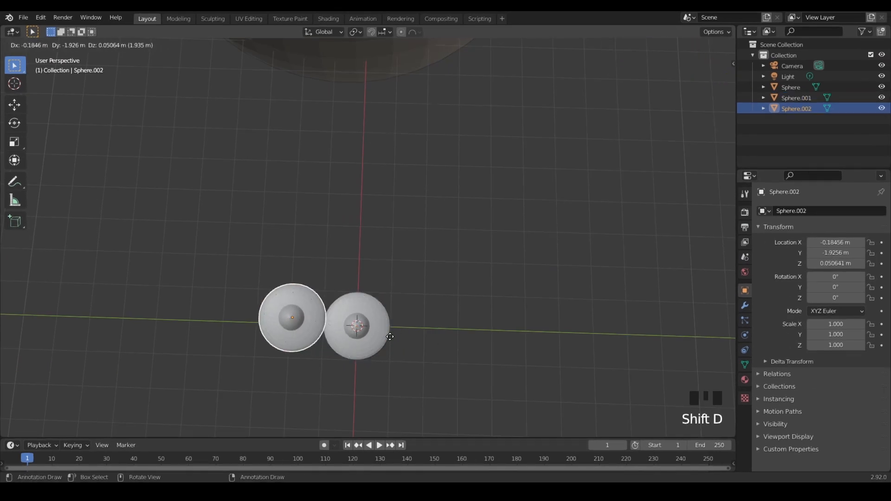
click(417, 418)
scroll(417, 418, down, 1)
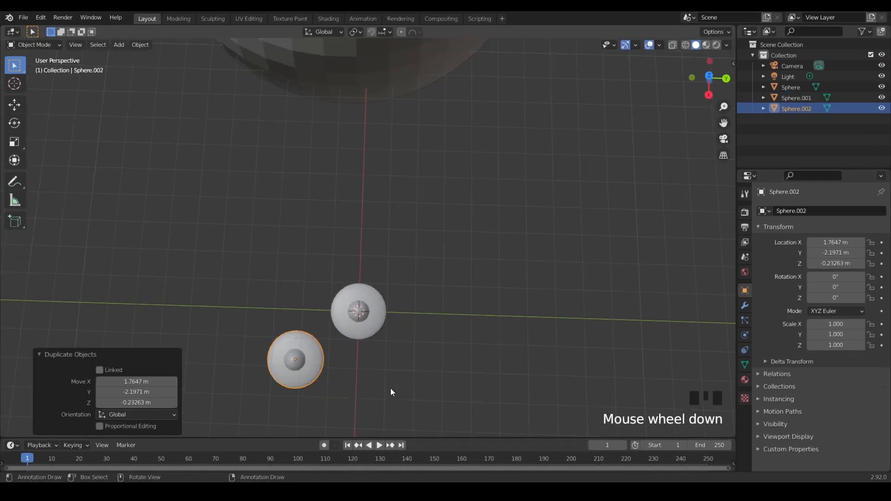
scroll(391, 392, down, 1)
shift+middle_drag(391, 392, 352, 286)
key(shift+d)
click(439, 285)
- Duplicate the saucer three more times to form a third row of three in the triangular formation
key(shift+d)
click(402, 344)
key(shift+d)
click(312, 350)
key(shift+d)
click(480, 342)
- Duplicate the saucer four more times to form a fourth row of four in the triangular formation
key(shift+d)
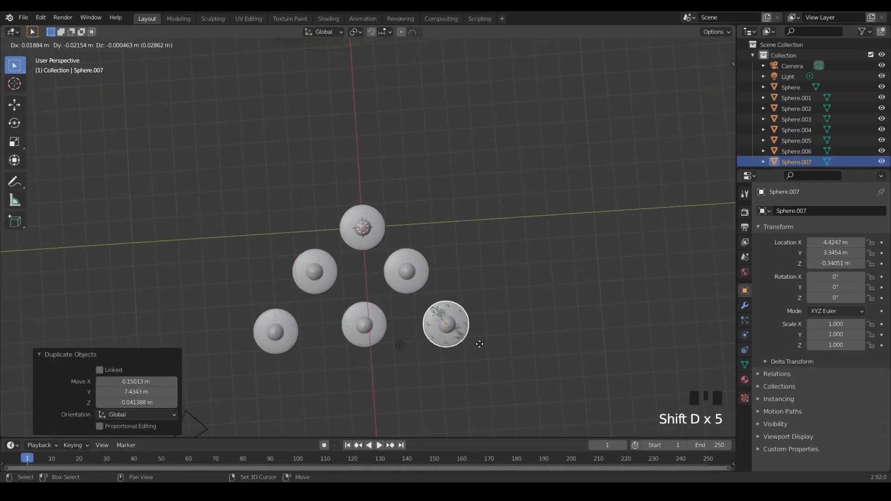
click(359, 403)
key(shift+d)
click(273, 421)
key(shift+d)
click(369, 377)
key(shift+d)
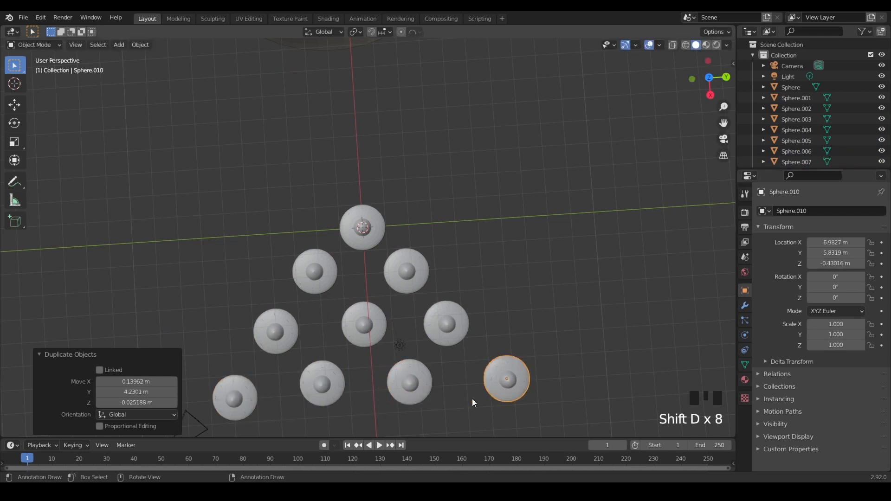
click(468, 378)
- Move the saucers of the fourth row so that they are evenly spaced and aligned
scroll(467, 378, down, 2)
key(g)
click(463, 349)
click(399, 342)
key(g)
click(396, 352)
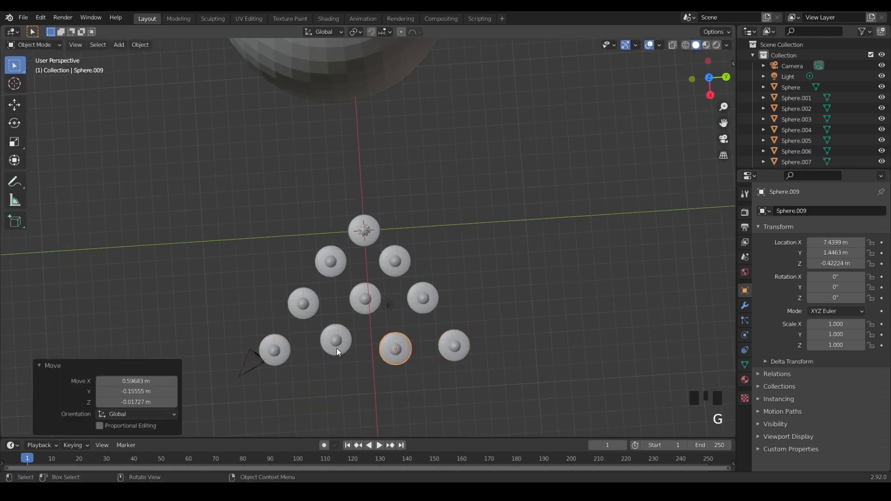
click(338, 349)
key(g)
click(339, 360)
click(287, 354)
- Move the two outer saucers of the third row closer to the middle one
click(304, 308)
key(g)
click(315, 307)
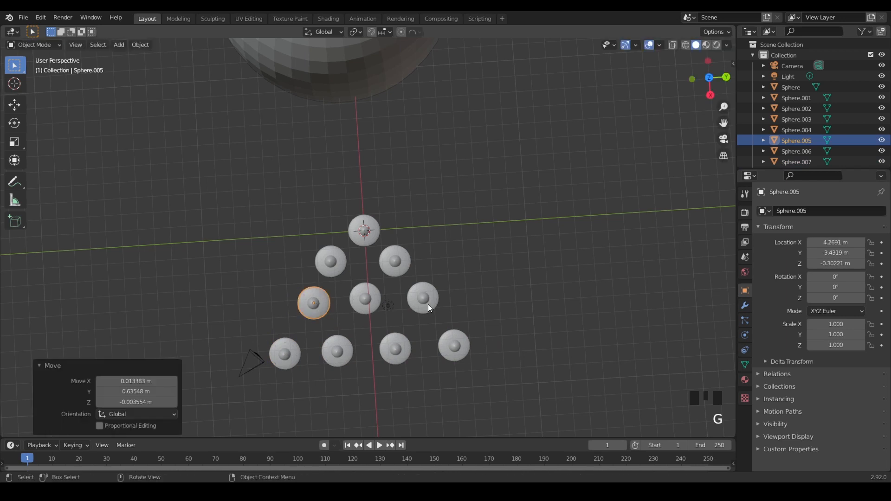
click(424, 304)
key(g)
click(420, 305)
- Adjust the positions of the second-row saucers and the lead saucer to even out the formation
click(335, 266)
key(g)
click(395, 268)
click(367, 239)
key(g)
click(365, 228)
shift+middle_drag(418, 304, 417, 187)
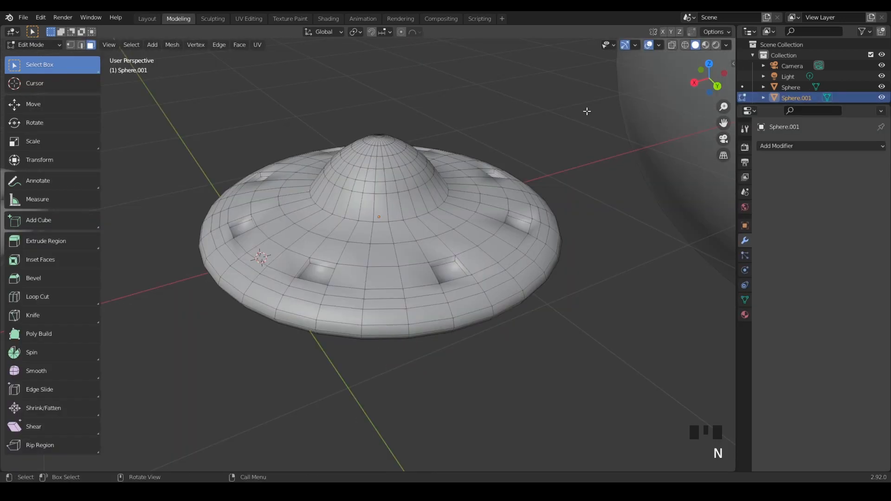
- Select the entire saucer mesh and apply the To Sphere transform with a factor of 1
key(a)
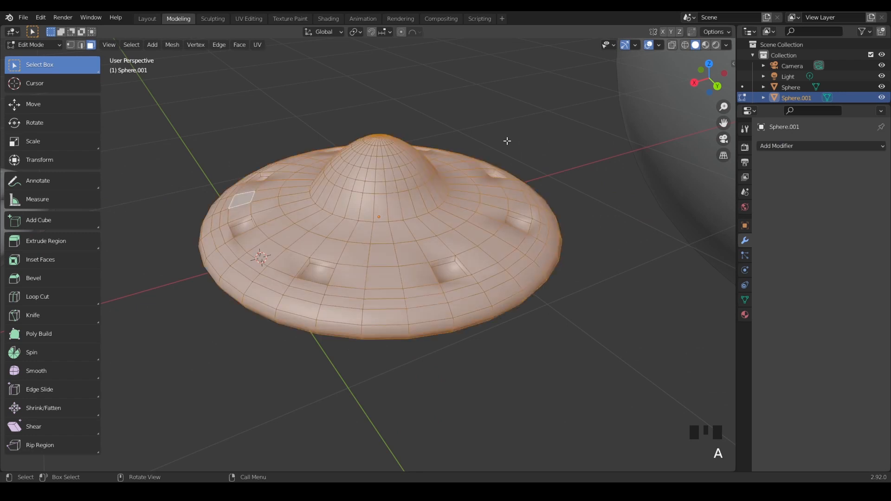
click(172, 45)
mouse_move(178, 56)
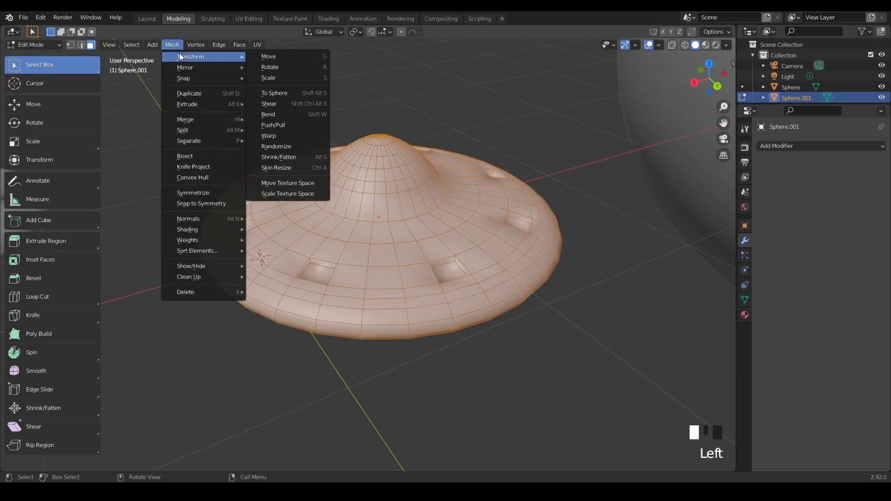
click(280, 94)
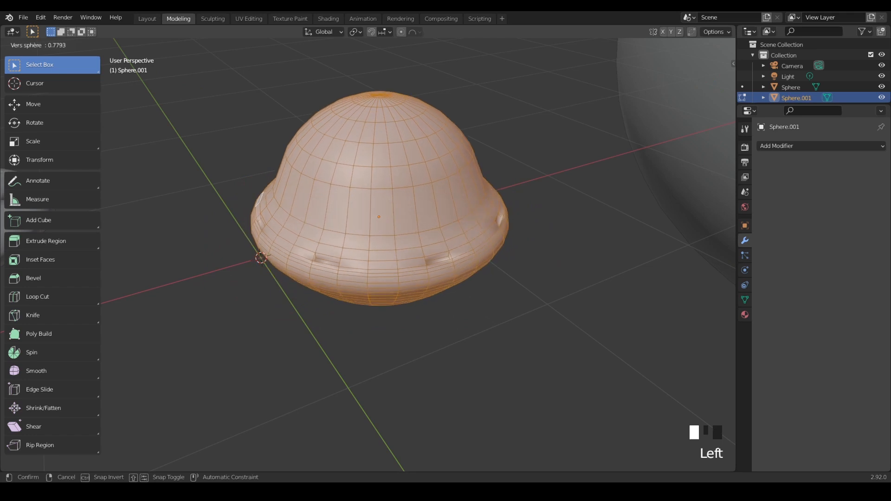
click(666, 251)
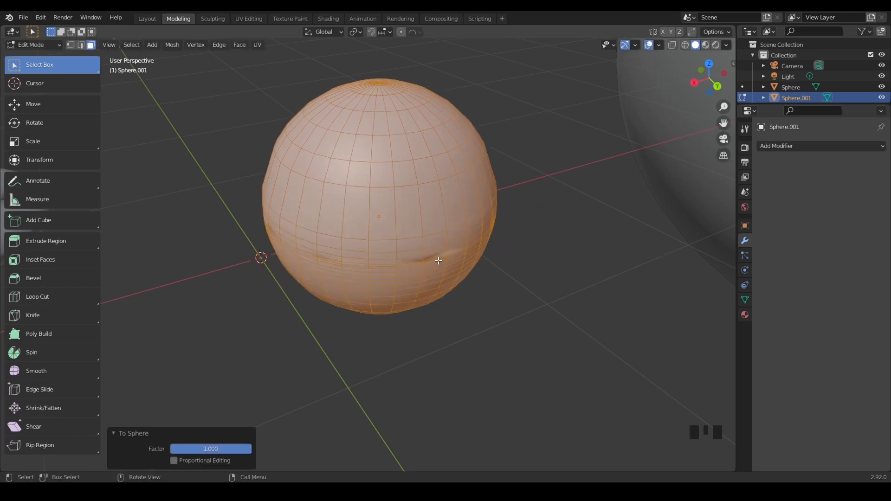
click(172, 45)
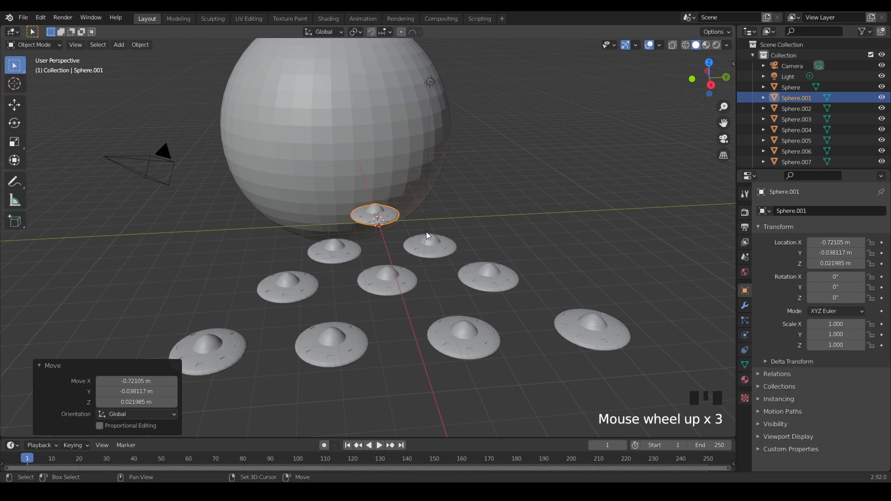
- Preview the saucer fleet in Rendered and Material Preview shading, returning the viewport to Solid shading
middle_drag(417, 223, 453, 227)
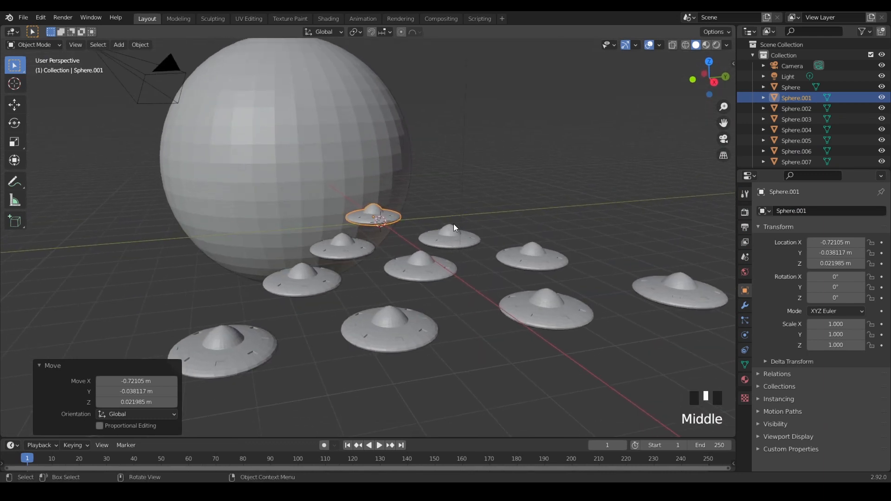
click(715, 46)
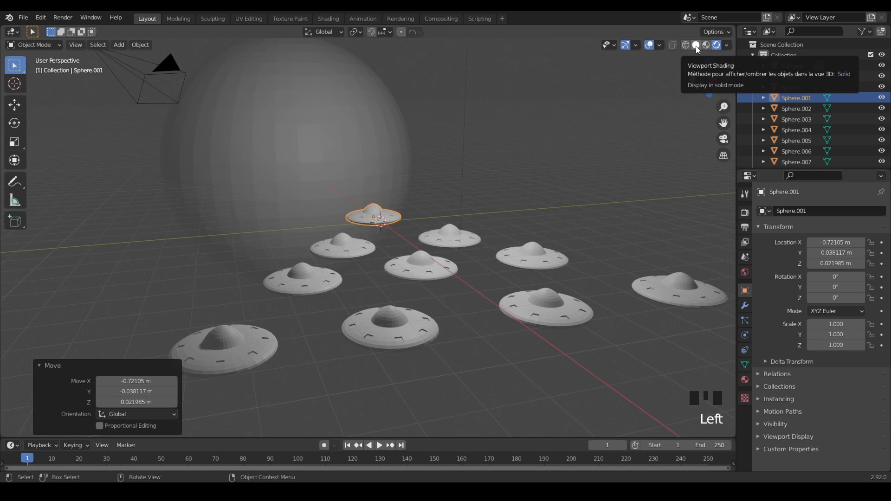
click(695, 46)
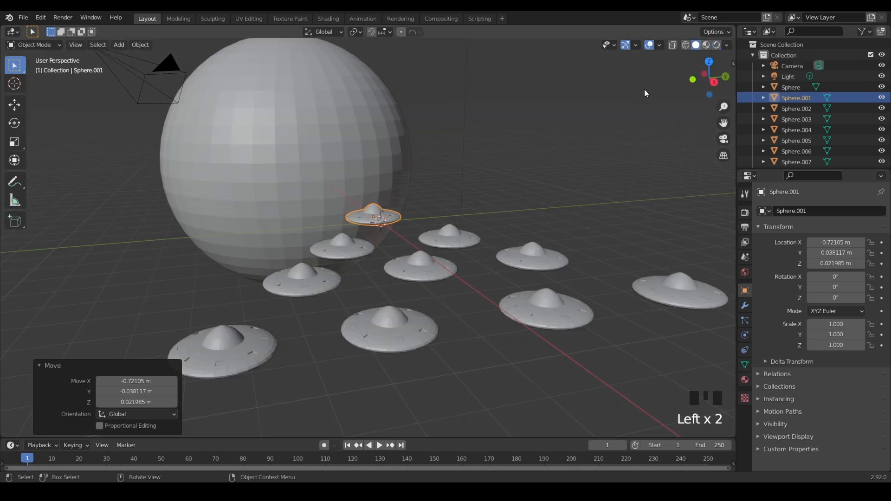
click(706, 46)
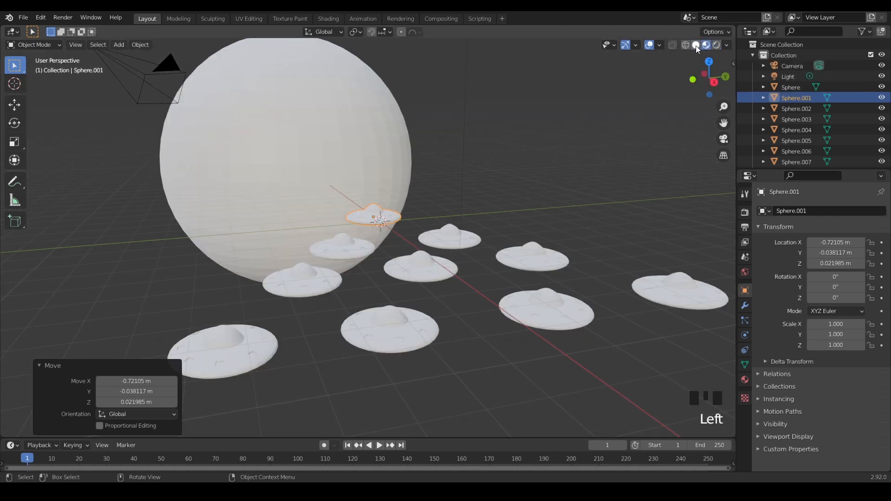
click(696, 46)
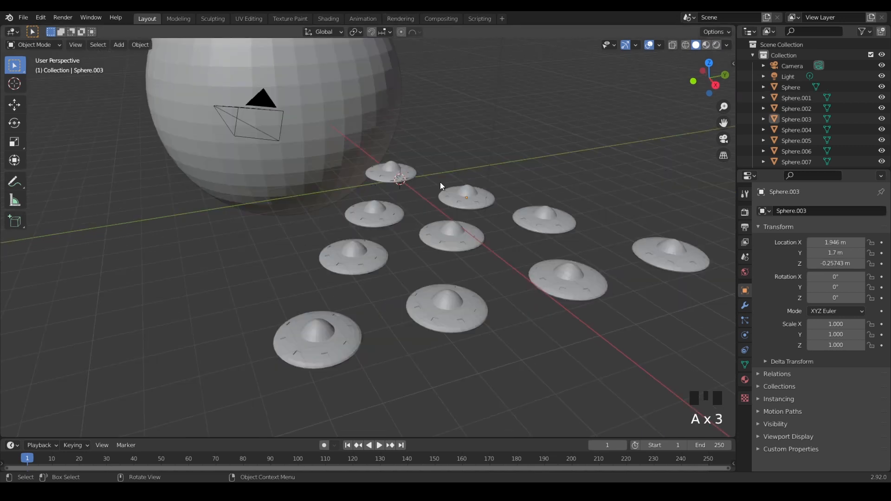
- Select all ten saucers without the large sphere and shade them smooth
drag(711, 171, 264, 416)
shift+click(366, 135)
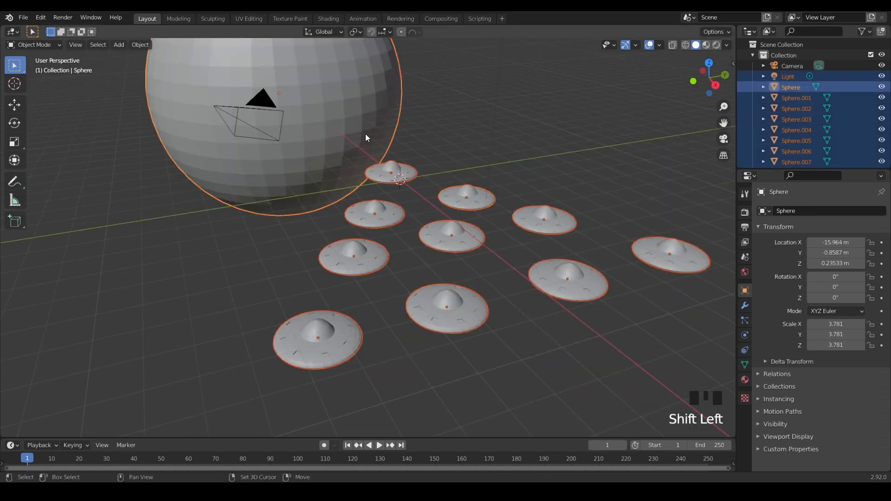
shift+click(367, 139)
right_drag(397, 187, 397, 181)
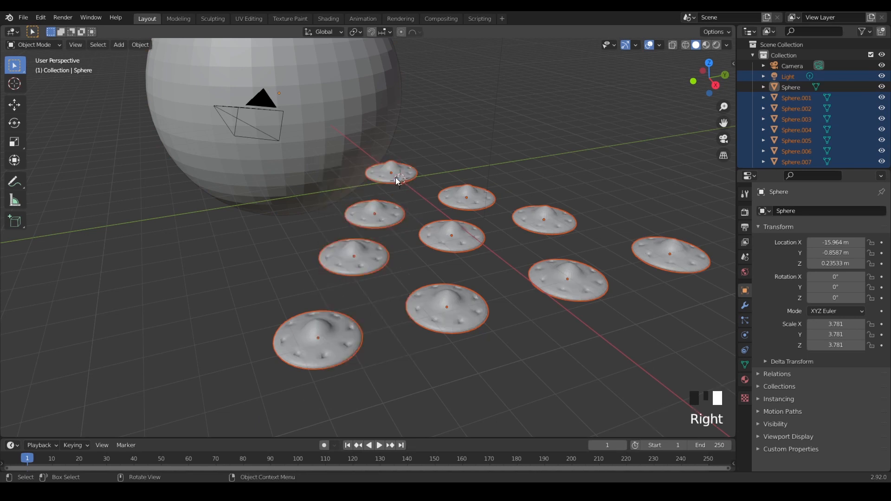
- Shade the large background sphere smooth
click(363, 116)
right_drag(363, 116, 364, 115)
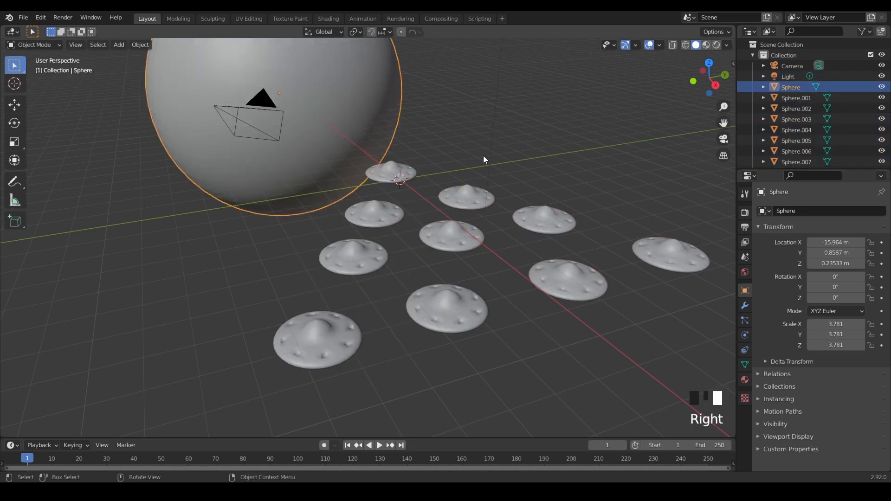
shift+middle_drag(500, 170, 450, 146)
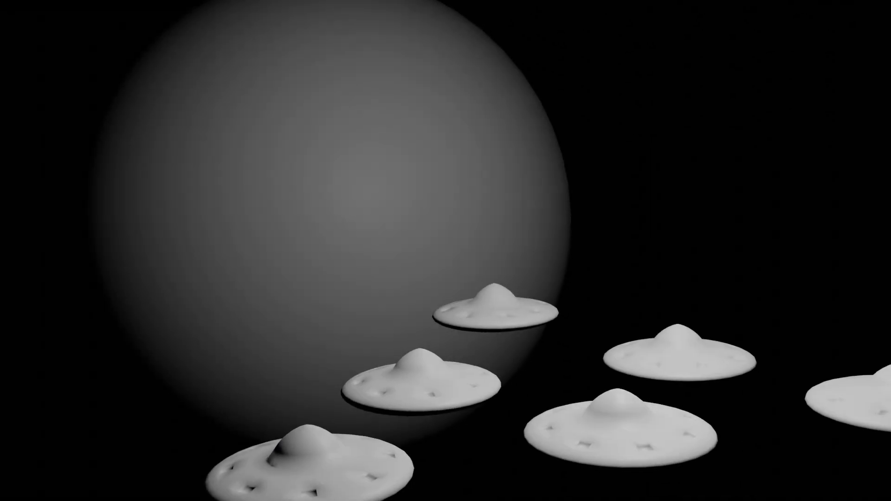